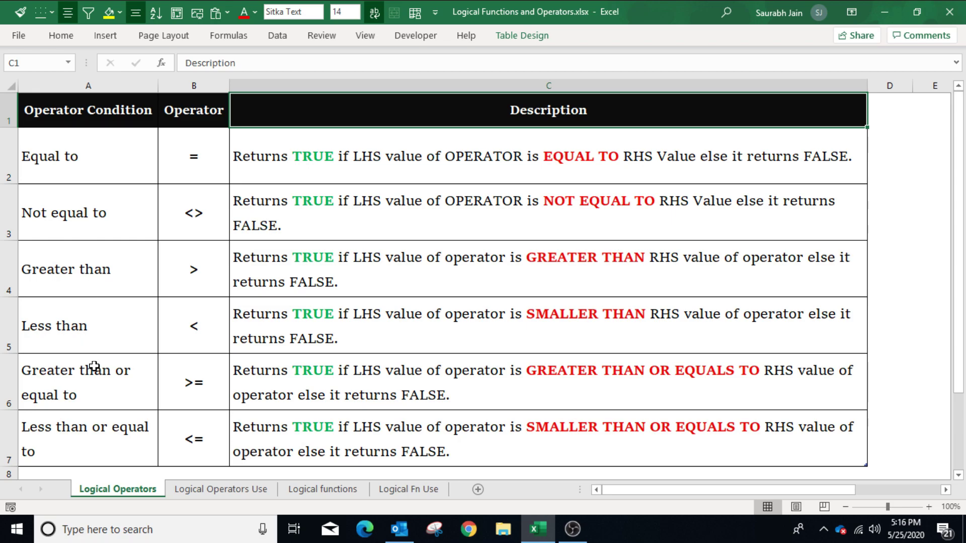
Step: Examine the six operator conditions, their symbols and their descriptions on the Logical Operators sheet
{"action": "left_click", "coordinate": [115, 169]}
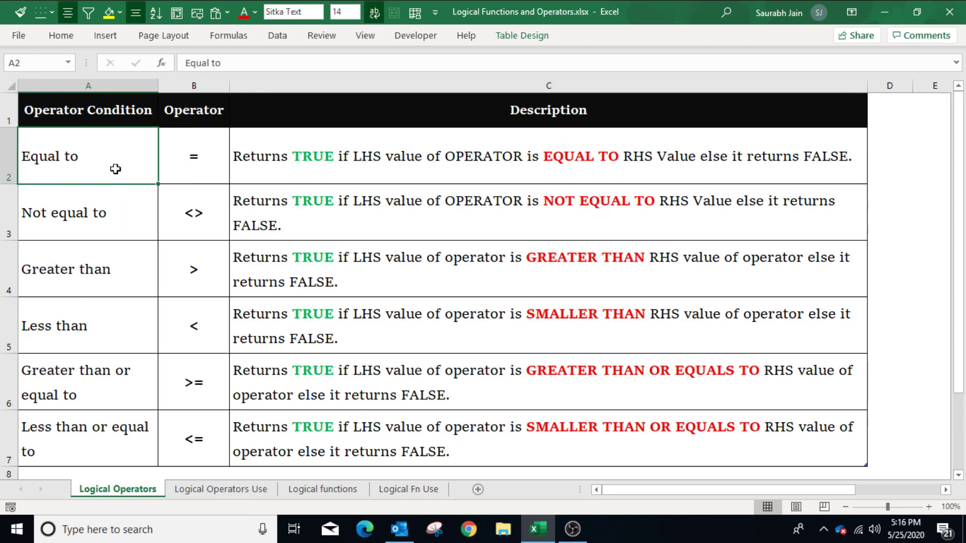
{"action": "left_click", "coordinate": [101, 216]}
{"action": "left_click", "coordinate": [109, 277]}
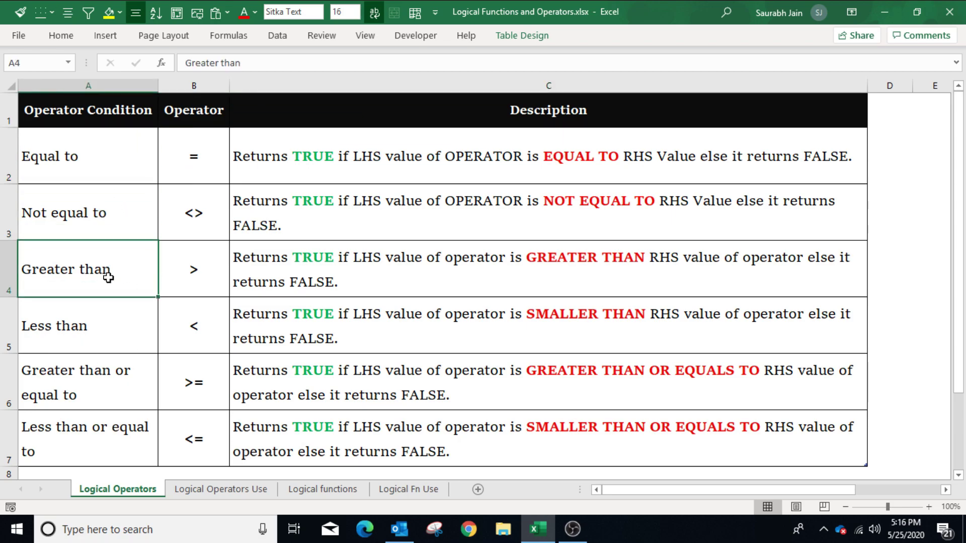
{"action": "left_click", "coordinate": [105, 326]}
{"action": "left_click", "coordinate": [98, 376]}
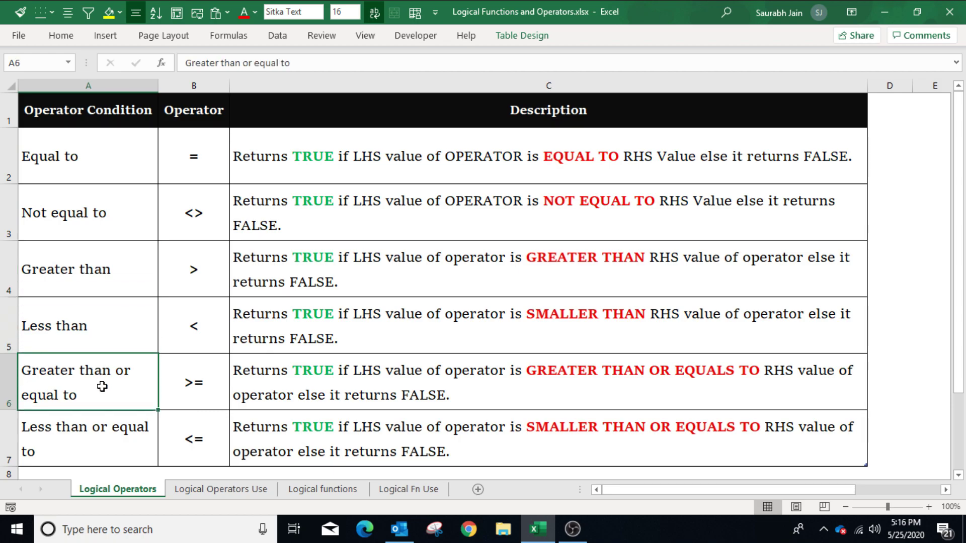
{"action": "left_click", "coordinate": [88, 436]}
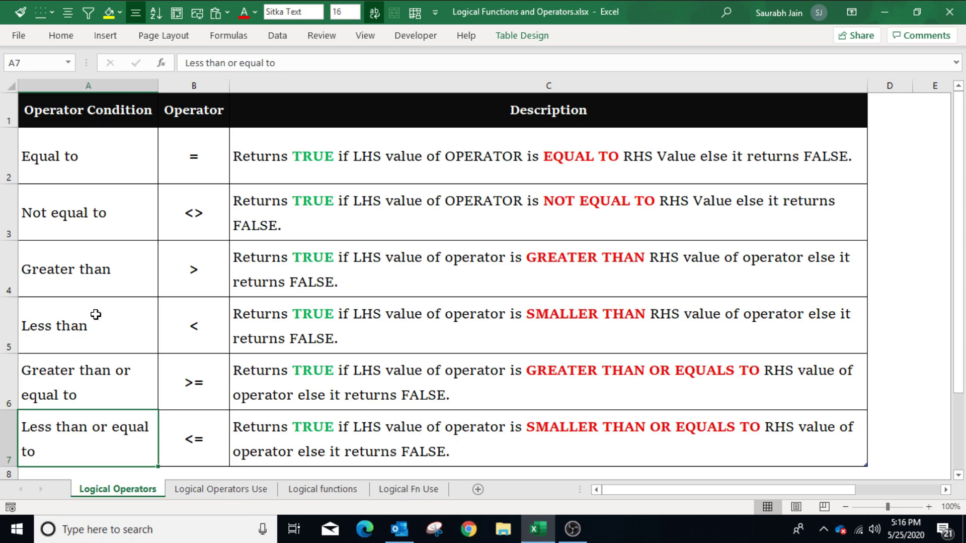
{"action": "left_click", "coordinate": [119, 156]}
{"action": "left_click", "coordinate": [305, 151]}
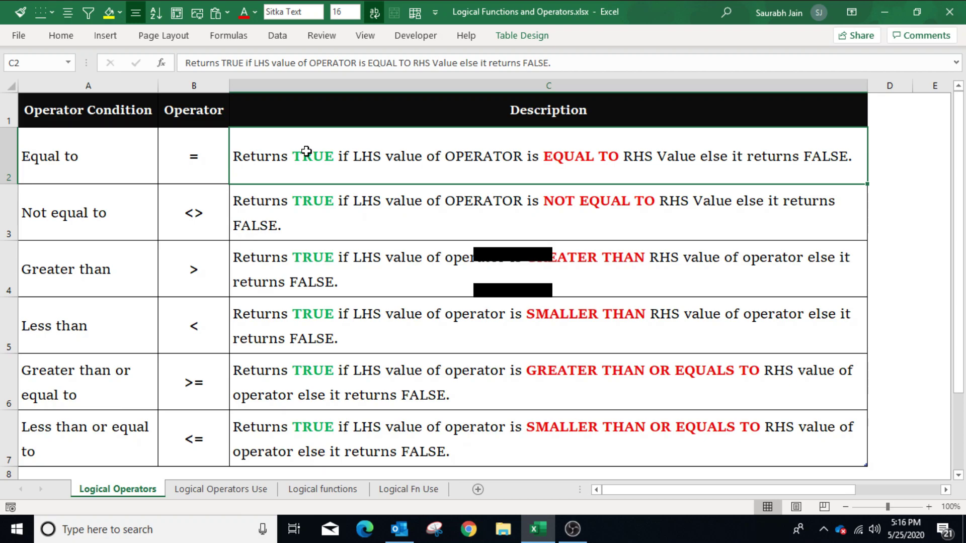
{"action": "left_click", "coordinate": [104, 224]}
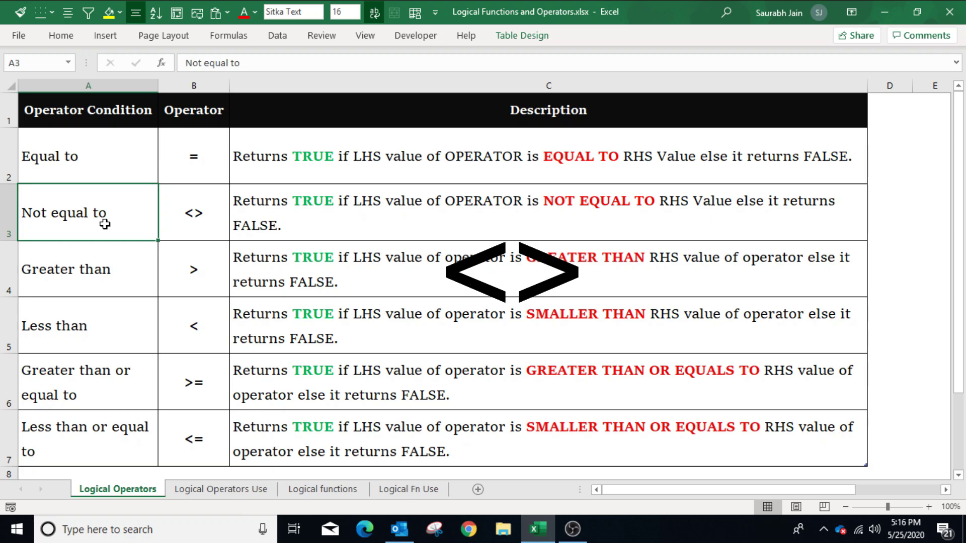
{"action": "left_click", "coordinate": [107, 170]}
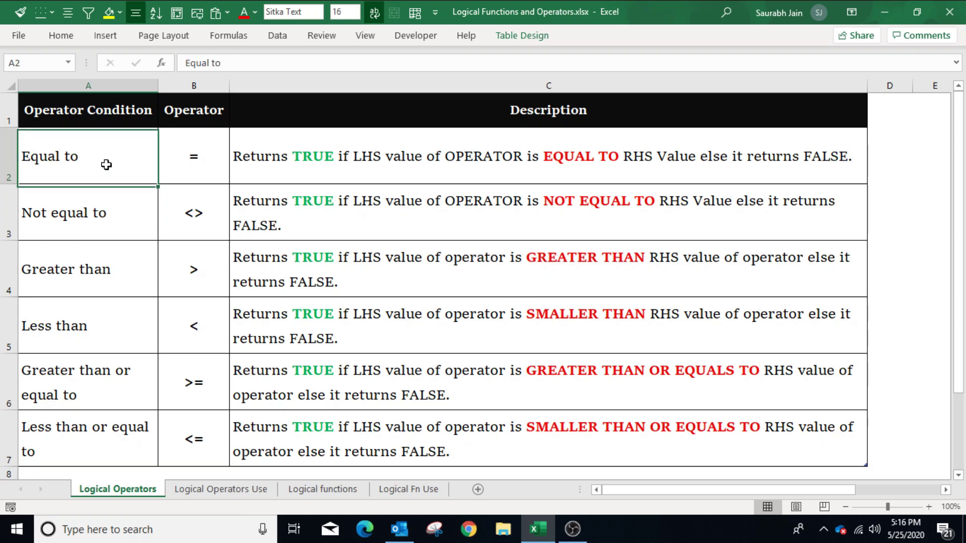
{"action": "left_click", "coordinate": [102, 214]}
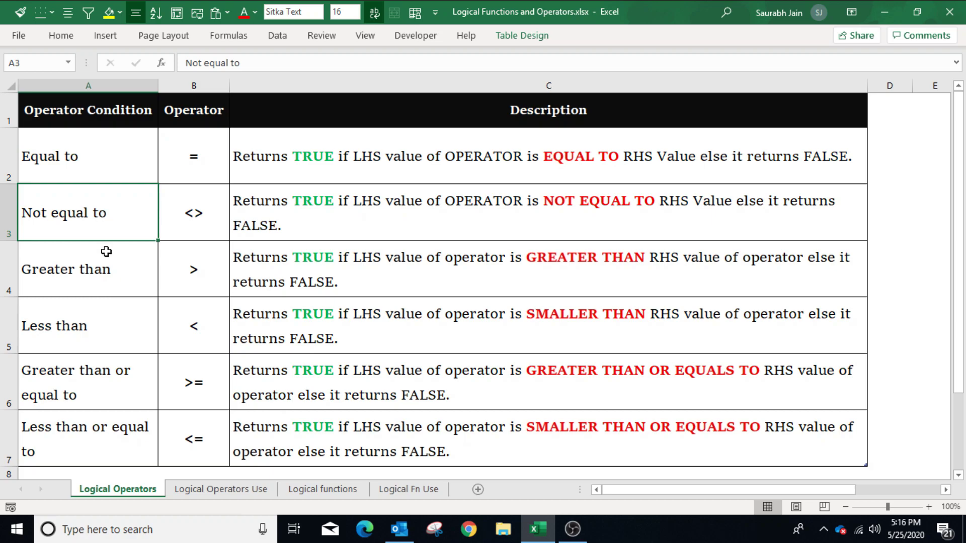
{"action": "left_click", "coordinate": [76, 329]}
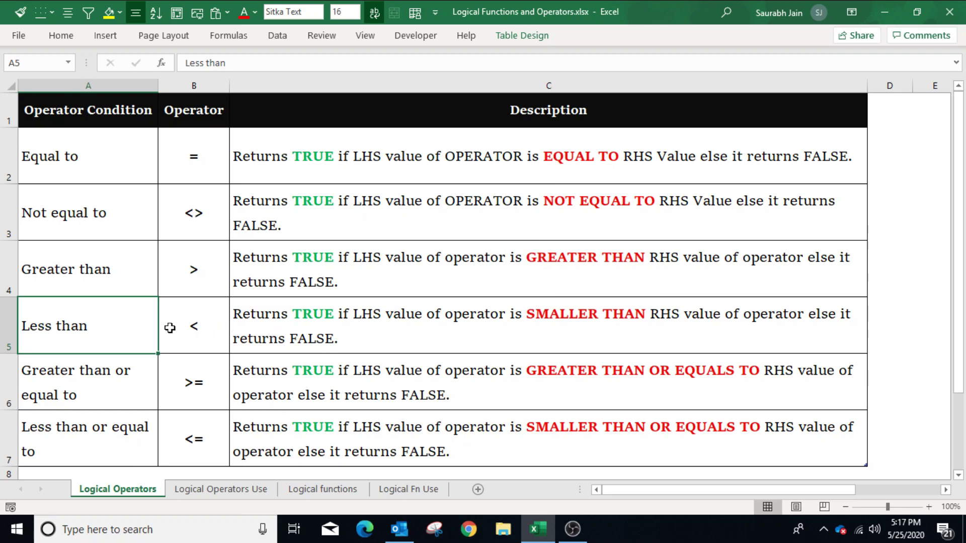
{"action": "left_click", "coordinate": [150, 286]}
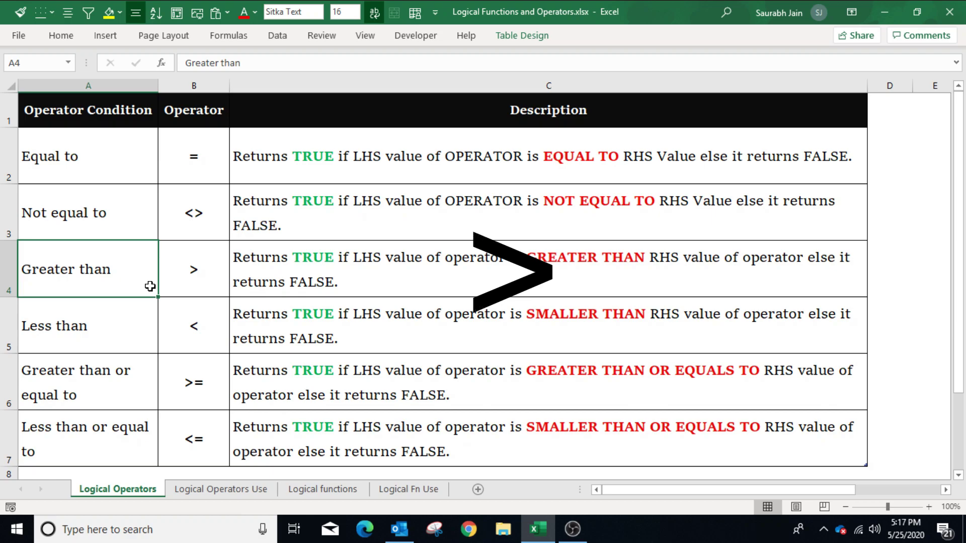
Step: On the Logical Operators Use sheet, enter the formula =B2=C2 in result cell E2
{"action": "left_click", "coordinate": [220, 491]}
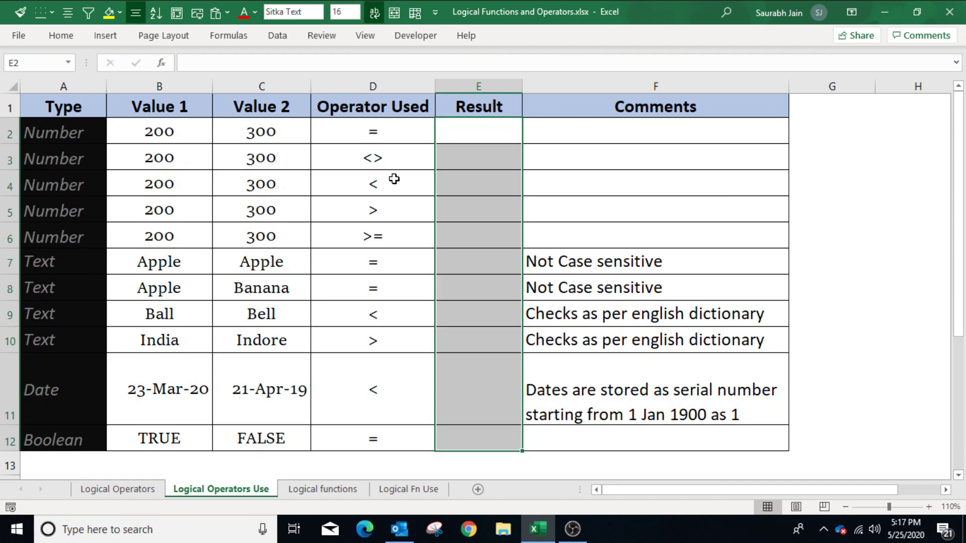
{"action": "left_click", "coordinate": [480, 146]}
{"action": "type", "text": "="}
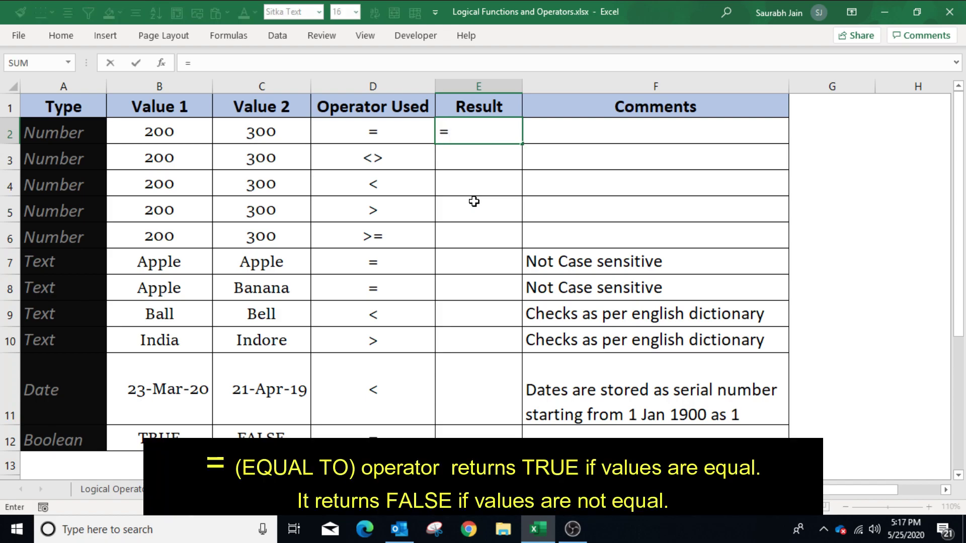
{"action": "left_click", "coordinate": [194, 138]}
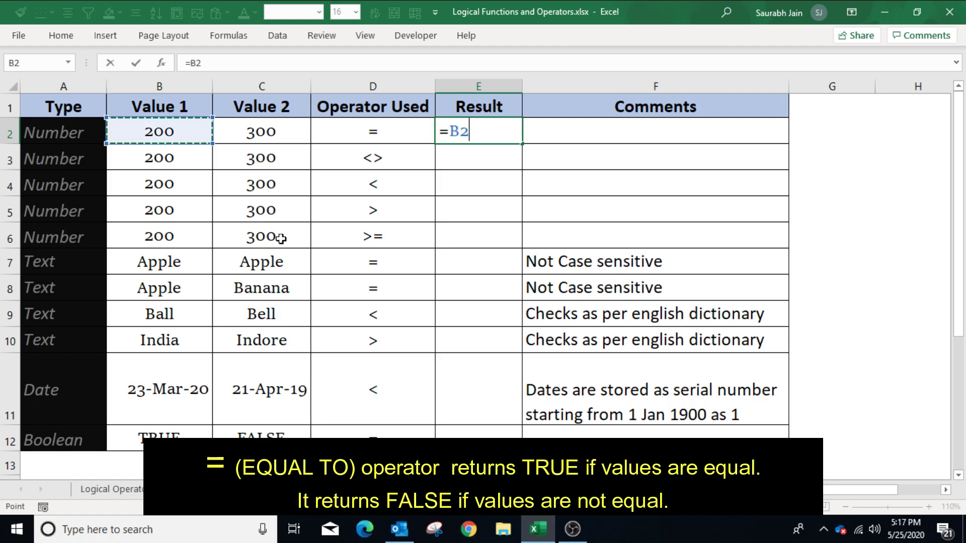
{"action": "type", "text": "="}
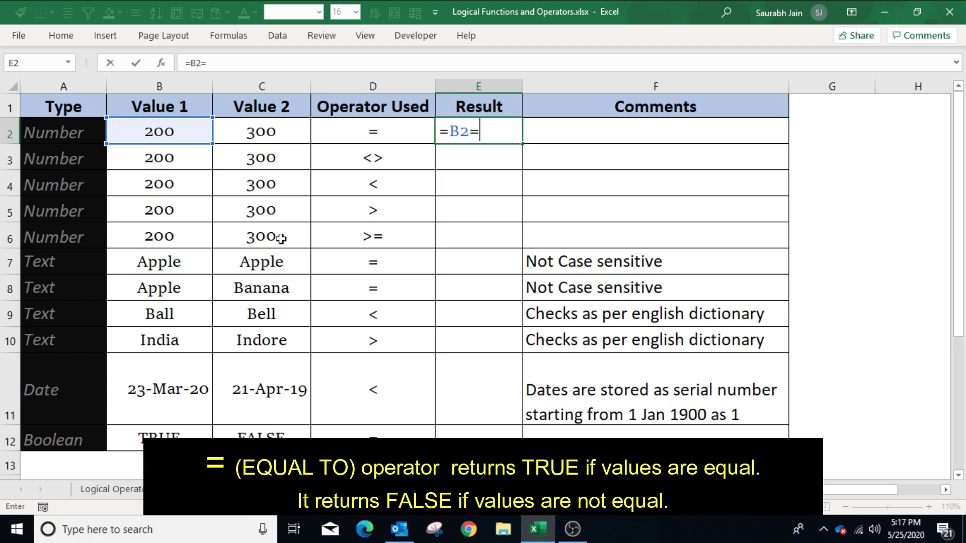
{"action": "left_click", "coordinate": [248, 132]}
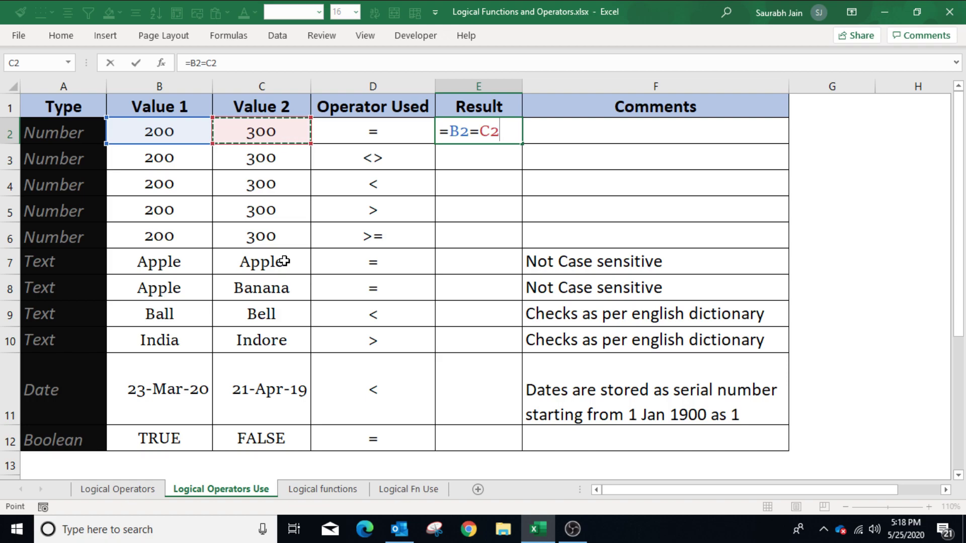
{"action": "key", "text": "Return"}
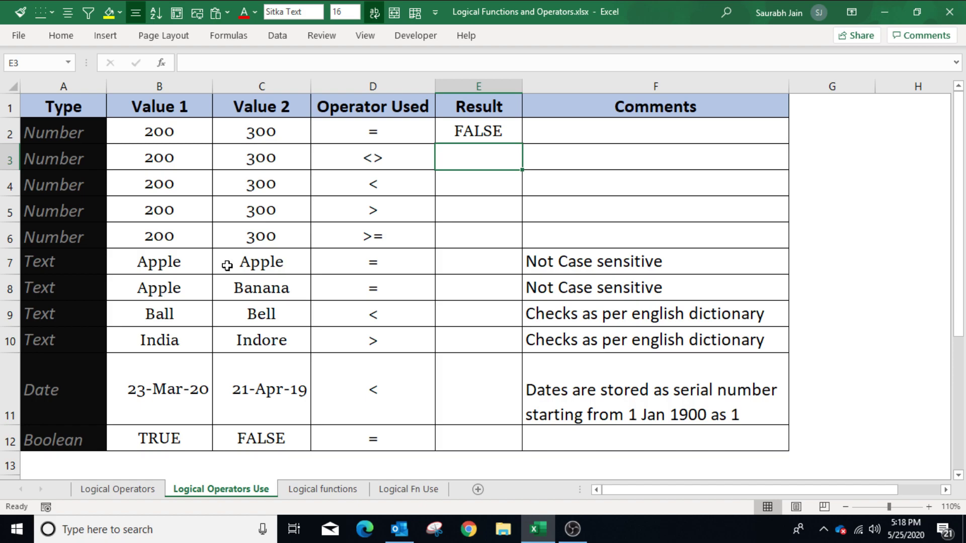
Step: Set Value 1 in cell B2 to 300 and check the equality result in E2
{"action": "left_click", "coordinate": [159, 133]}
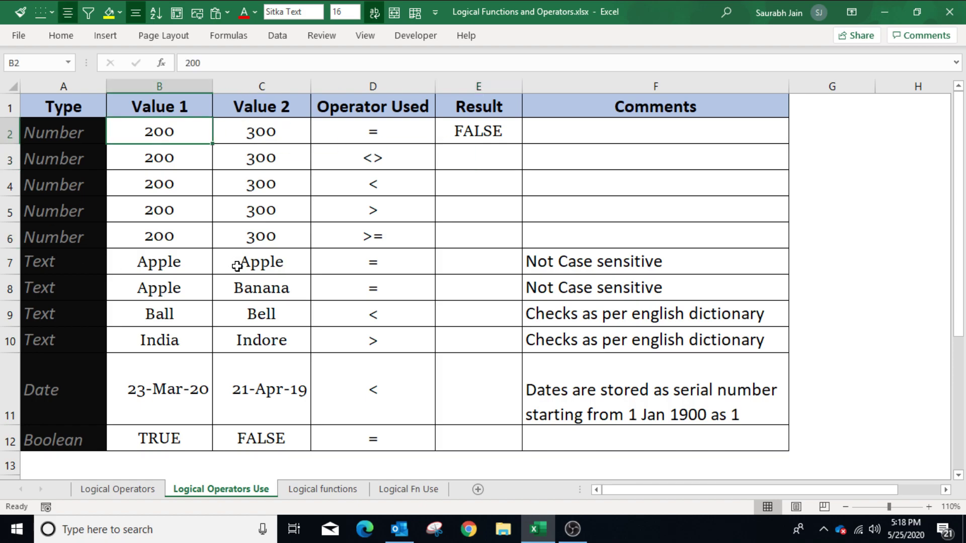
{"action": "type", "text": "300"}
{"action": "key", "text": "Return"}
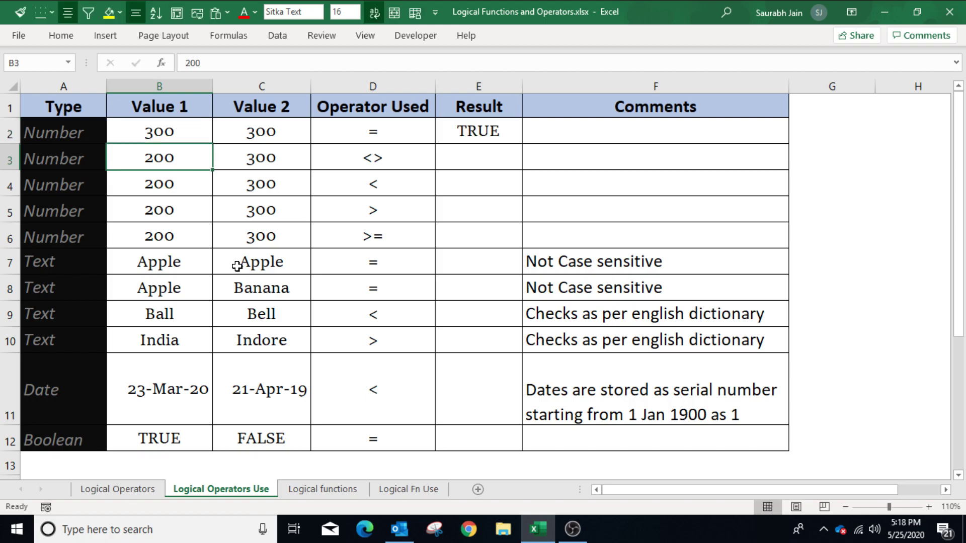
{"action": "left_click", "coordinate": [512, 134]}
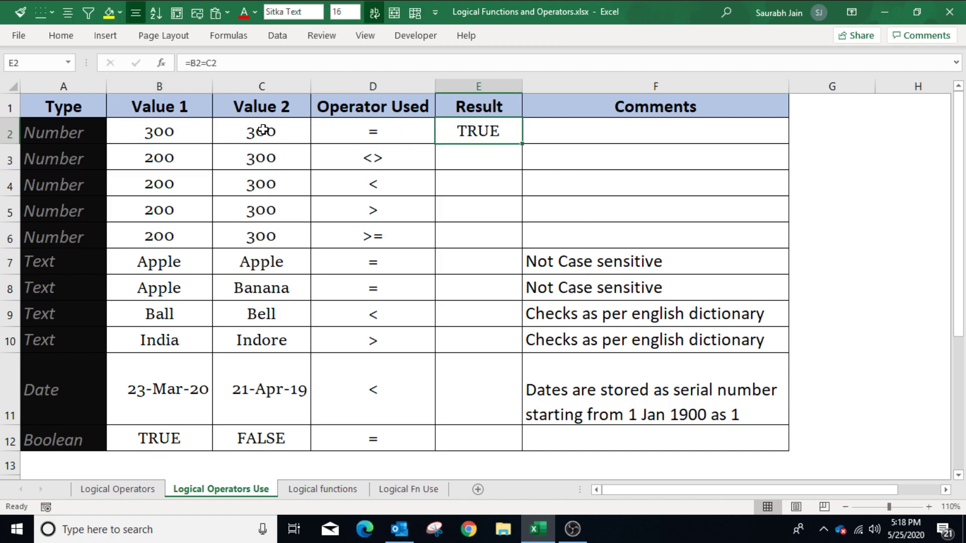
Step: Enter the not-equal comparison =B3<>C3 in result cell E3
{"action": "left_click", "coordinate": [477, 155]}
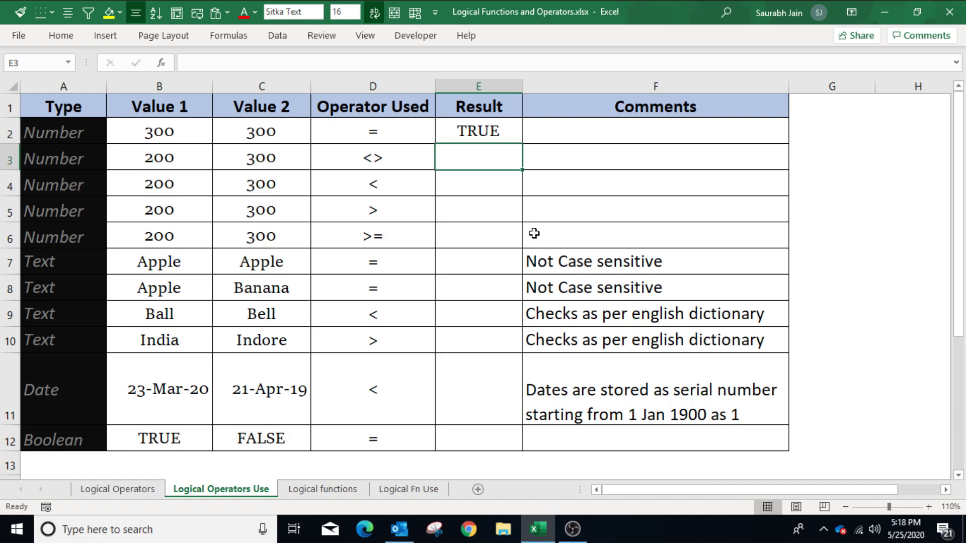
{"action": "type", "text": "="}
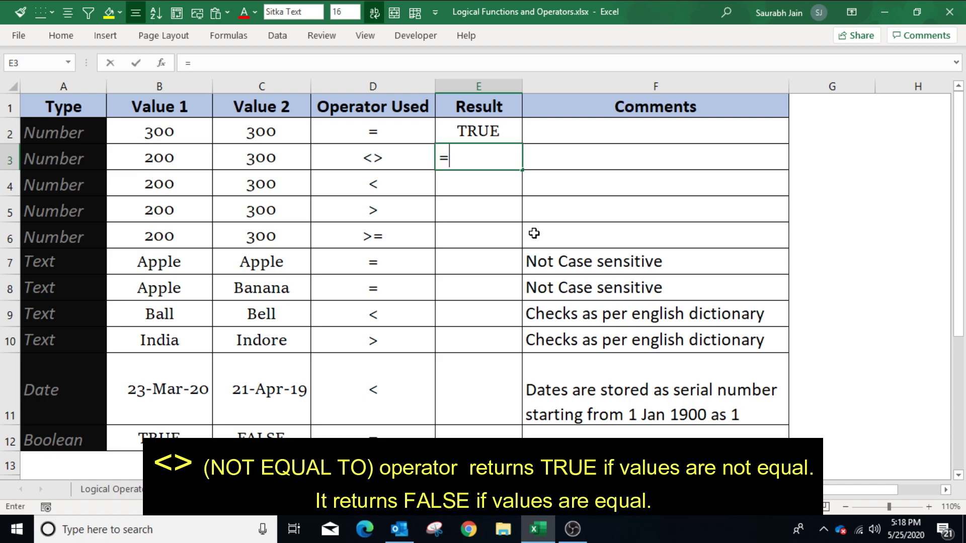
{"action": "left_click", "coordinate": [196, 165]}
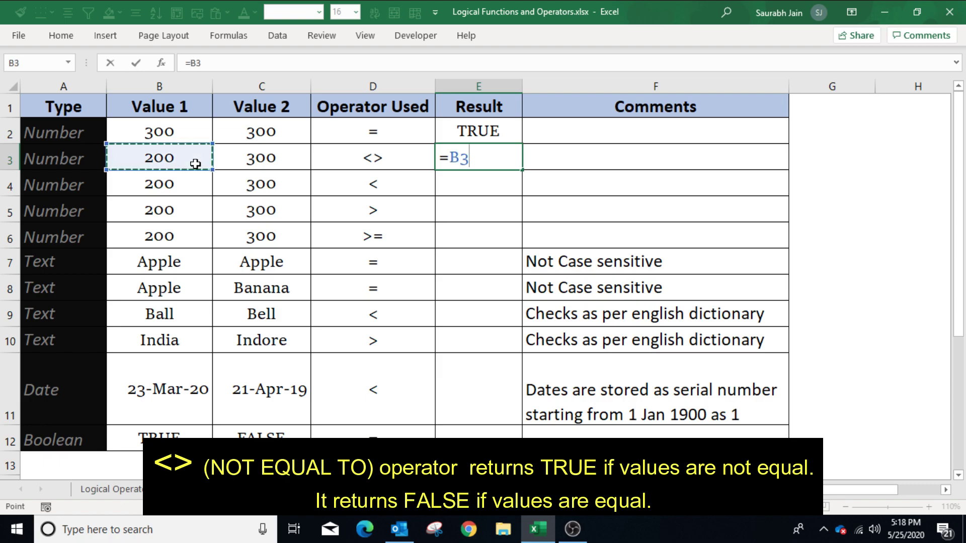
{"action": "type", "text": "<>"}
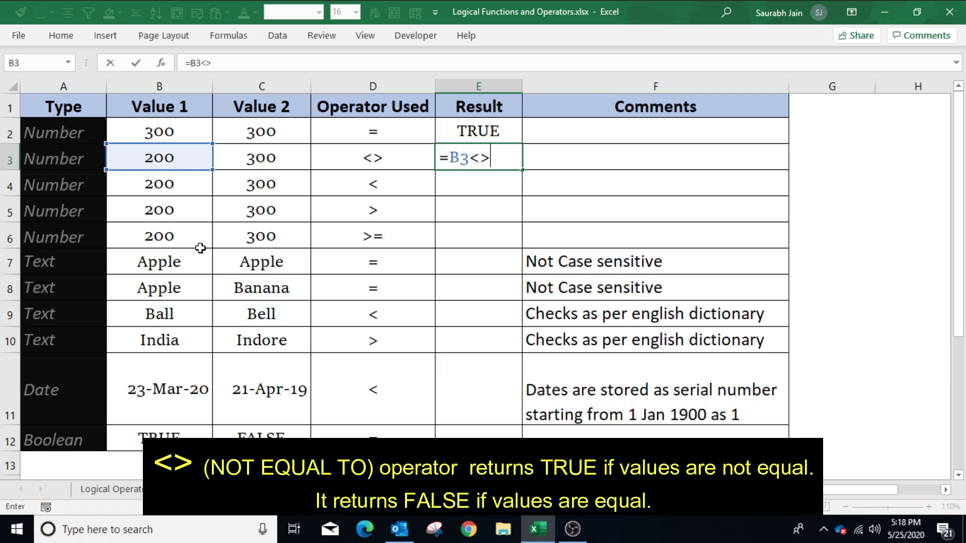
{"action": "left_click", "coordinate": [274, 160]}
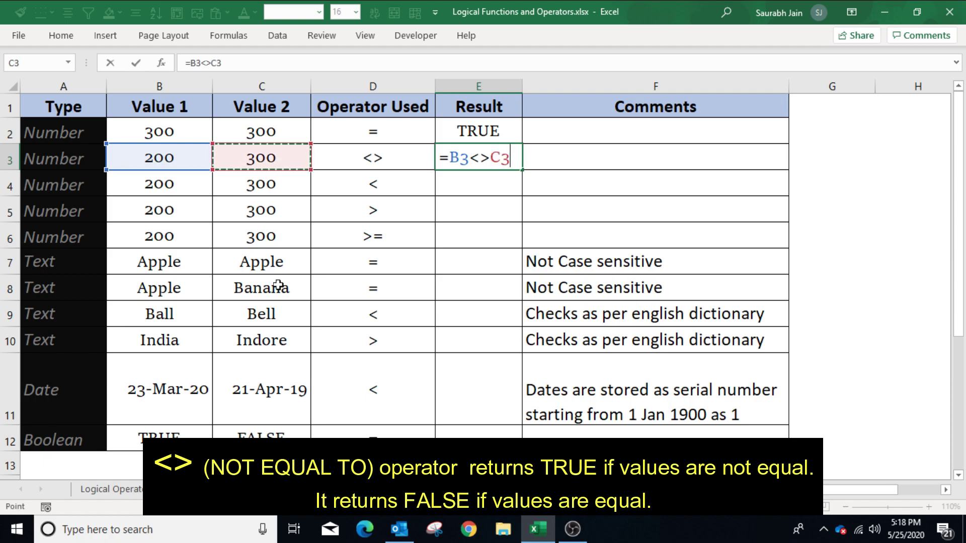
{"action": "key", "text": "Return"}
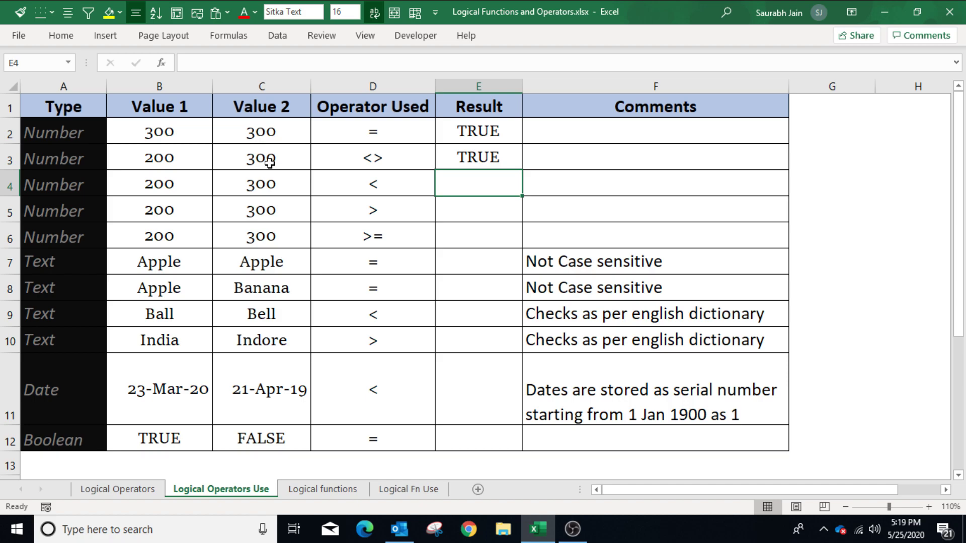
Step: Set Value 2 in cell C3 to 200
{"action": "left_click", "coordinate": [245, 158]}
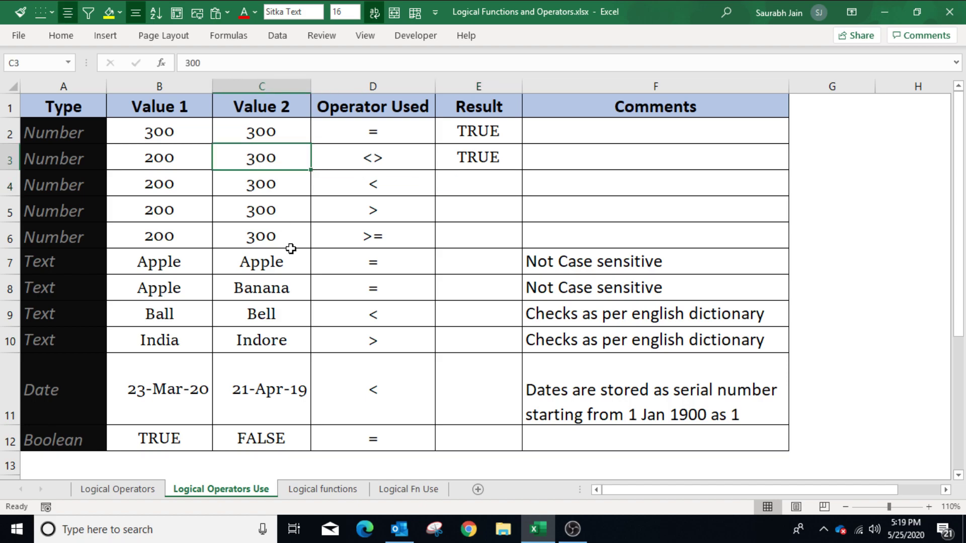
{"action": "type", "text": "200"}
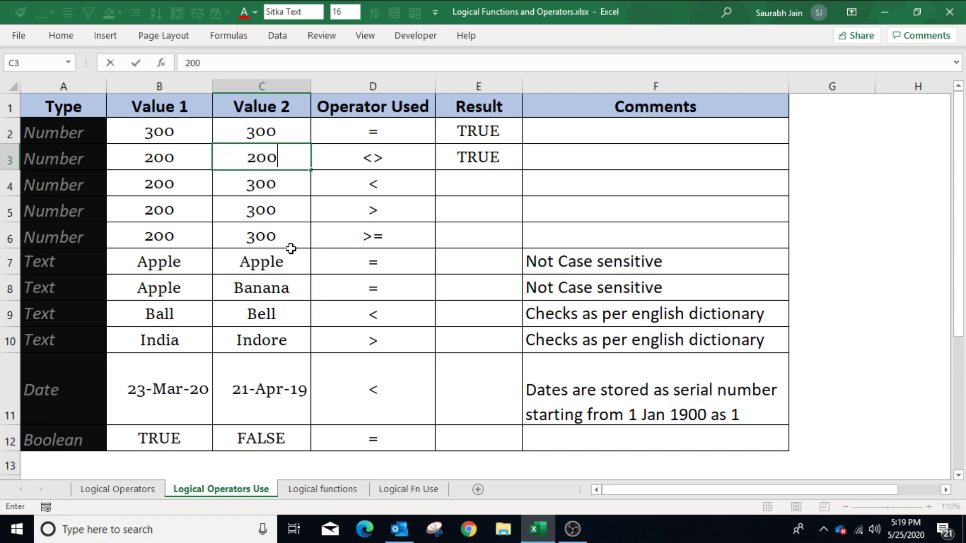
{"action": "key", "text": "Return"}
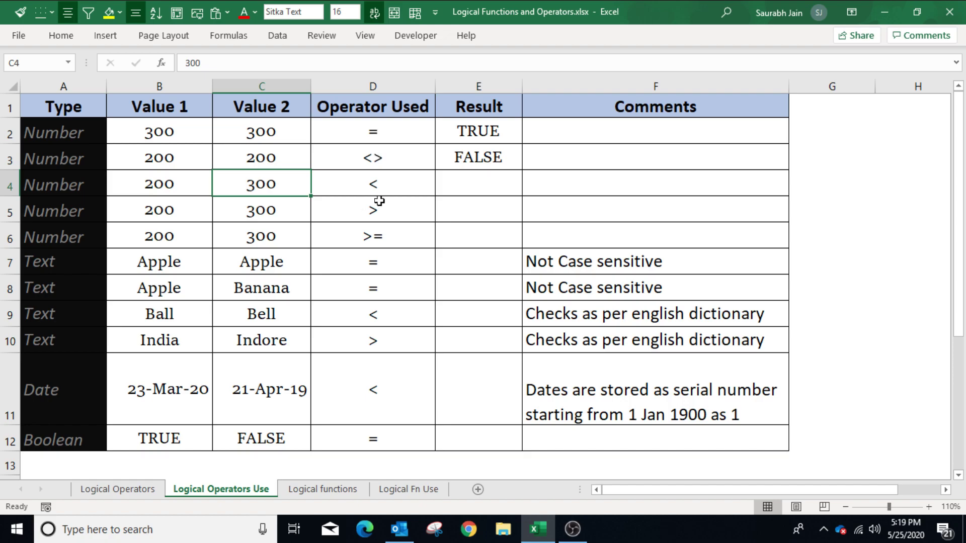
Step: Enter the less-than comparison =B4<C4 in result cell E4
{"action": "left_click", "coordinate": [490, 182]}
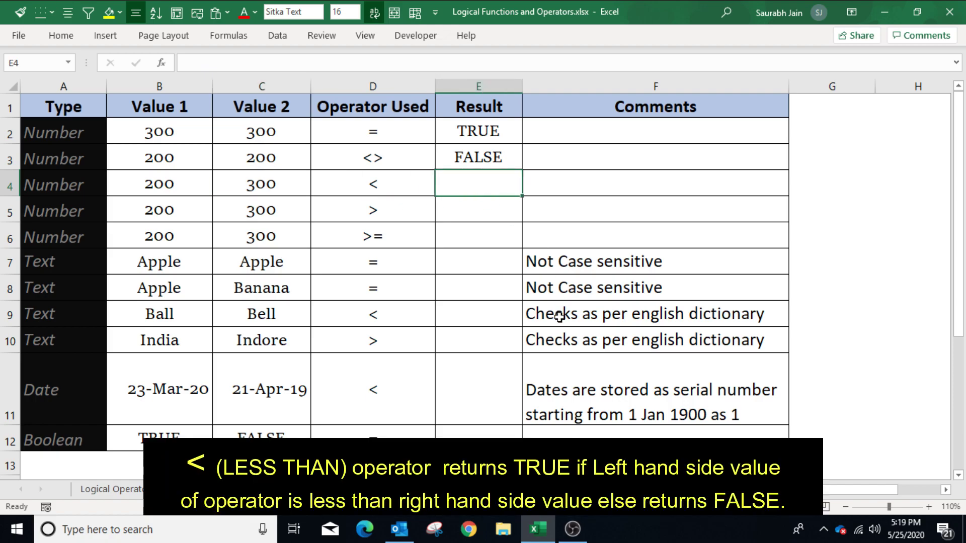
{"action": "type", "text": "="}
{"action": "key", "text": "Left"}
{"action": "key", "text": "Left"}
{"action": "key", "text": "Left"}
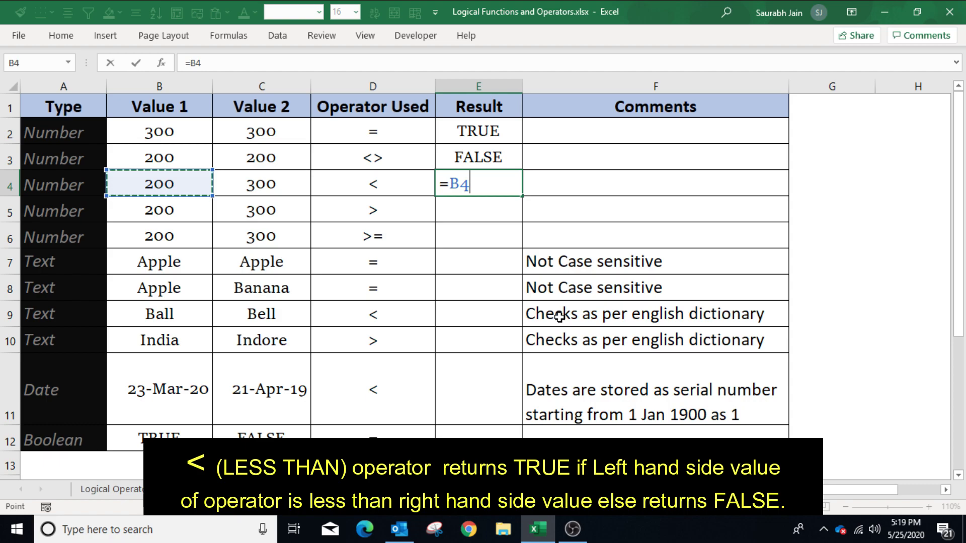
{"action": "type", "text": "<"}
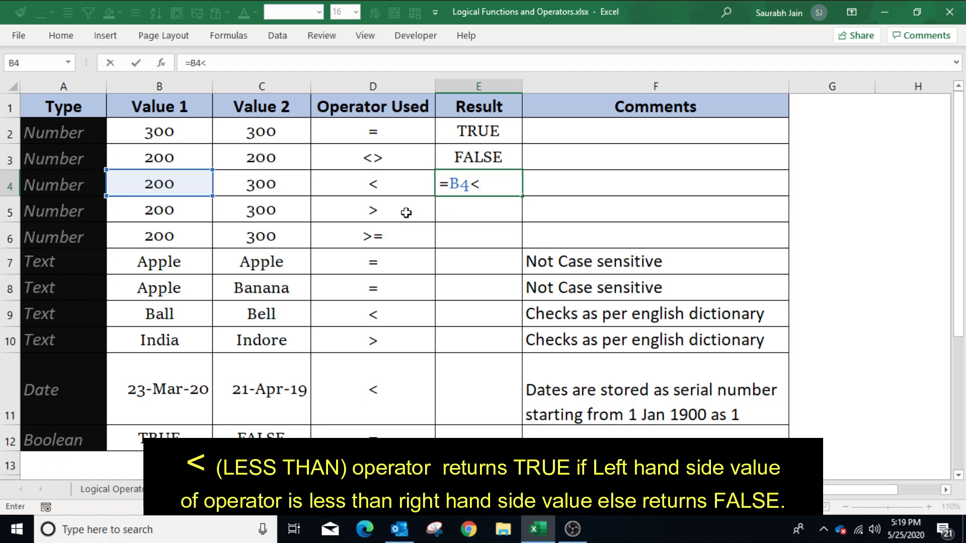
{"action": "left_click", "coordinate": [273, 186]}
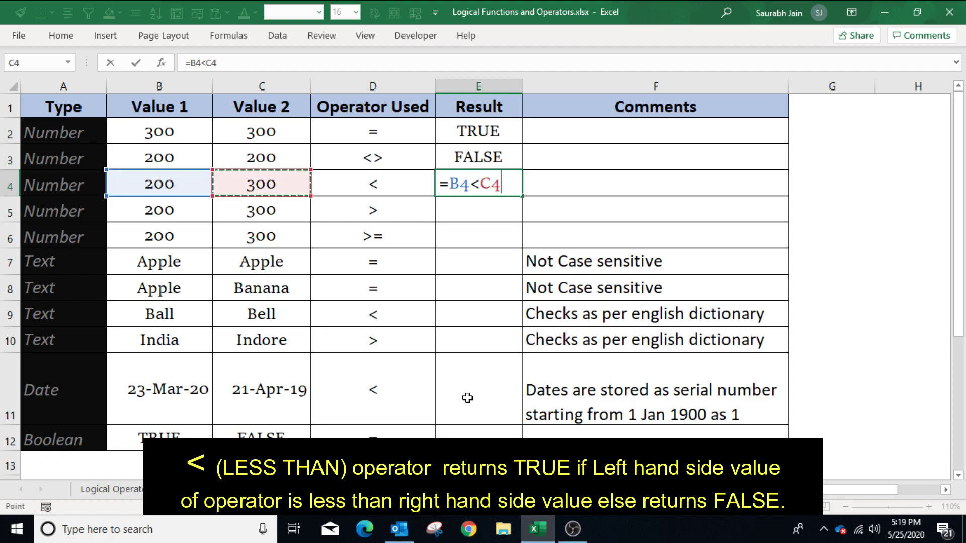
{"action": "key", "text": "Return"}
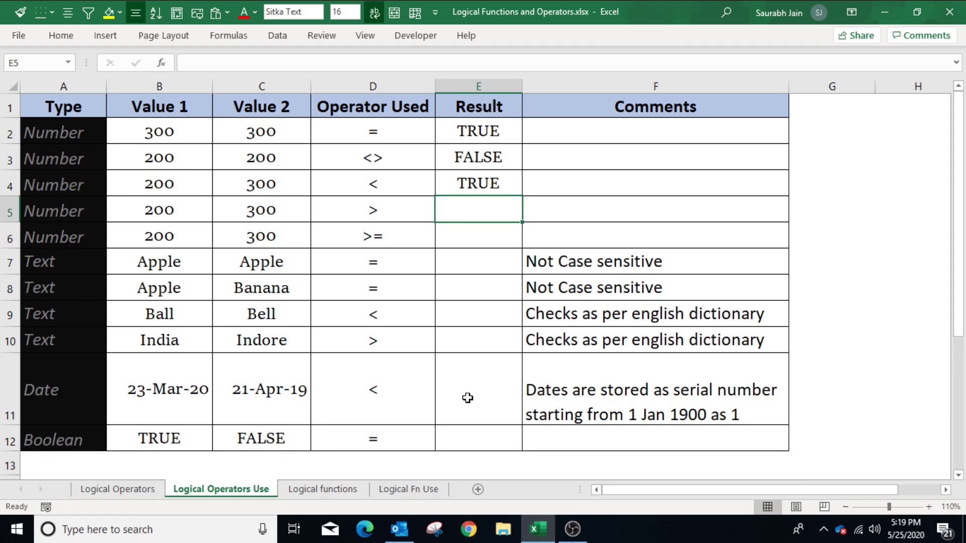
Step: Set Value 1 in cell B4 to 400 to test the less-than comparison in row 4
{"action": "left_click", "coordinate": [153, 191]}
{"action": "left_click", "coordinate": [265, 189]}
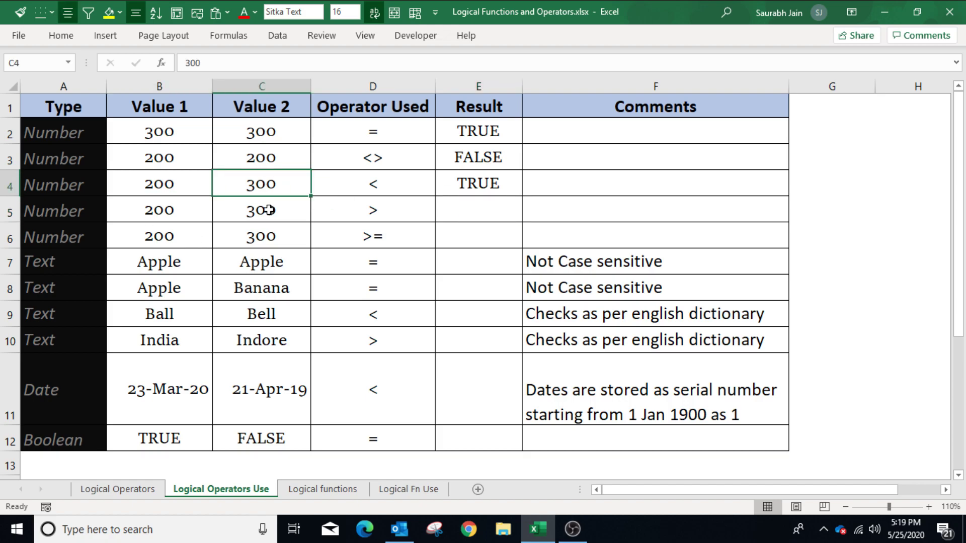
{"action": "left_click", "coordinate": [191, 184]}
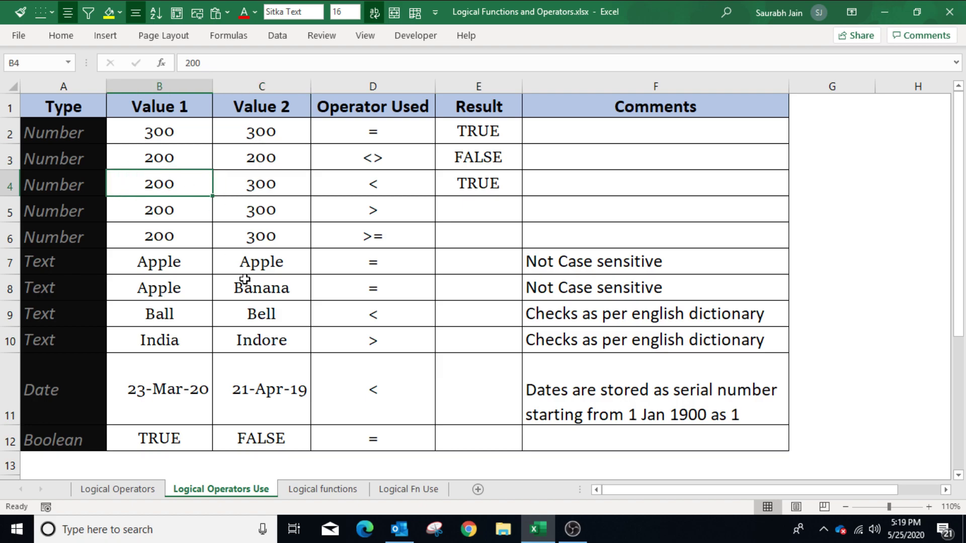
{"action": "type", "text": "400"}
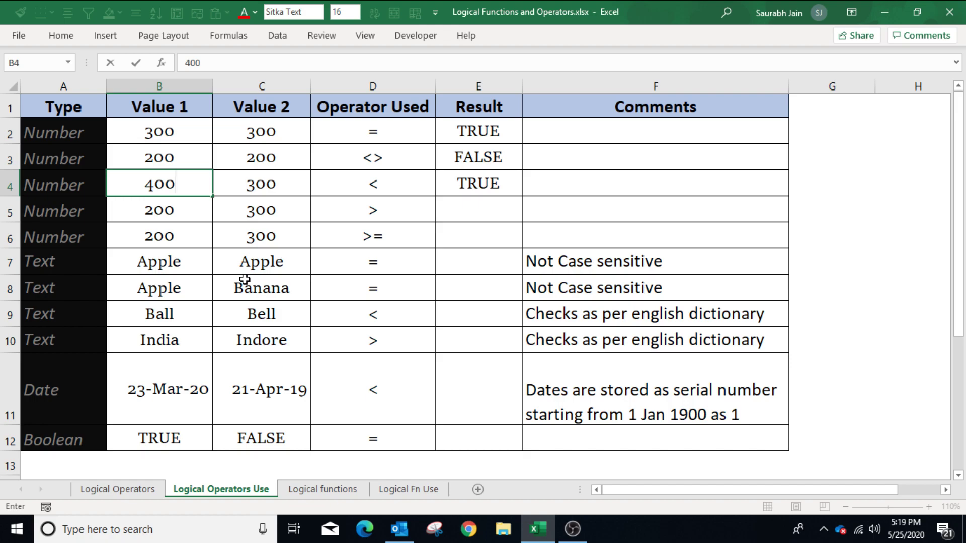
{"action": "key", "text": "Return"}
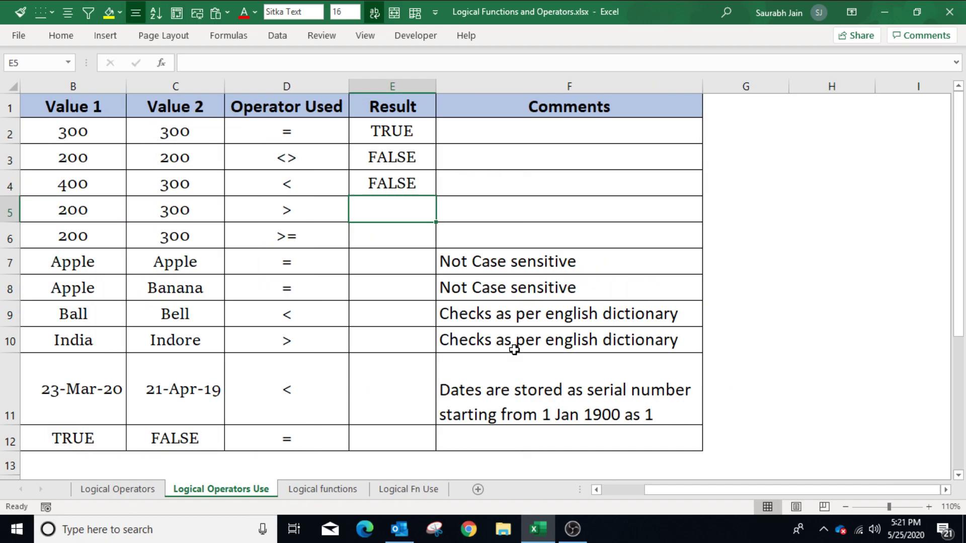
Step: Enter the greater-than comparison =B5>C5 in result cell E5
{"action": "type", "text": "="}
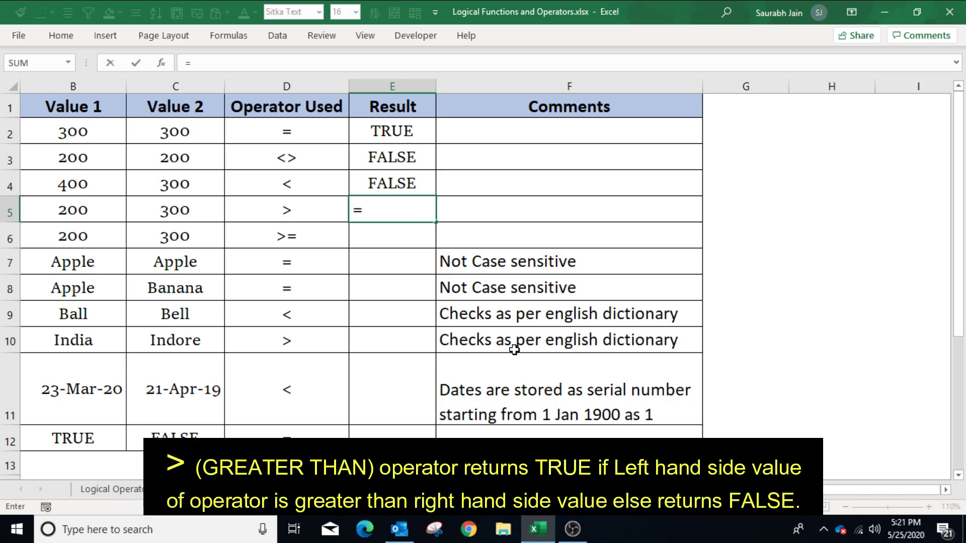
{"action": "left_click", "coordinate": [85, 211]}
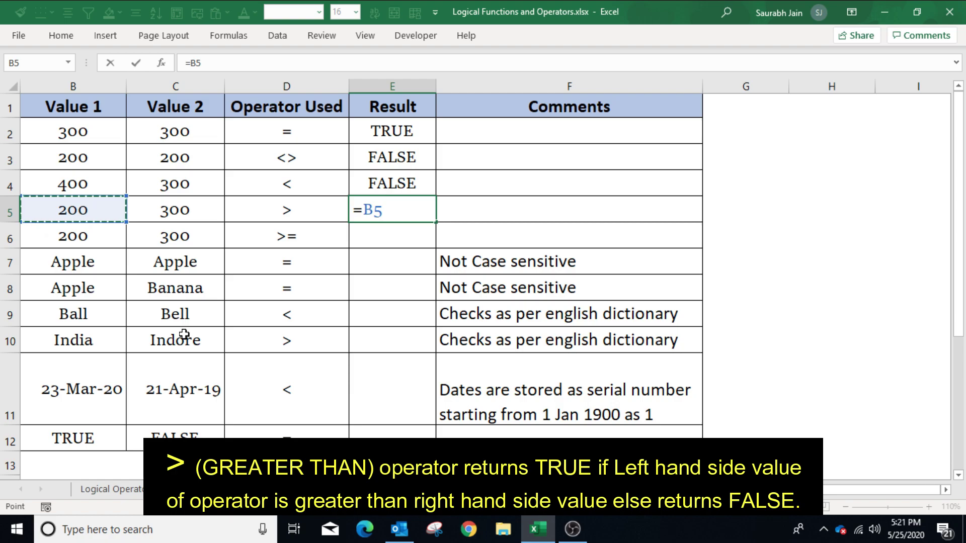
{"action": "type", "text": ">"}
{"action": "left_click", "coordinate": [157, 212]}
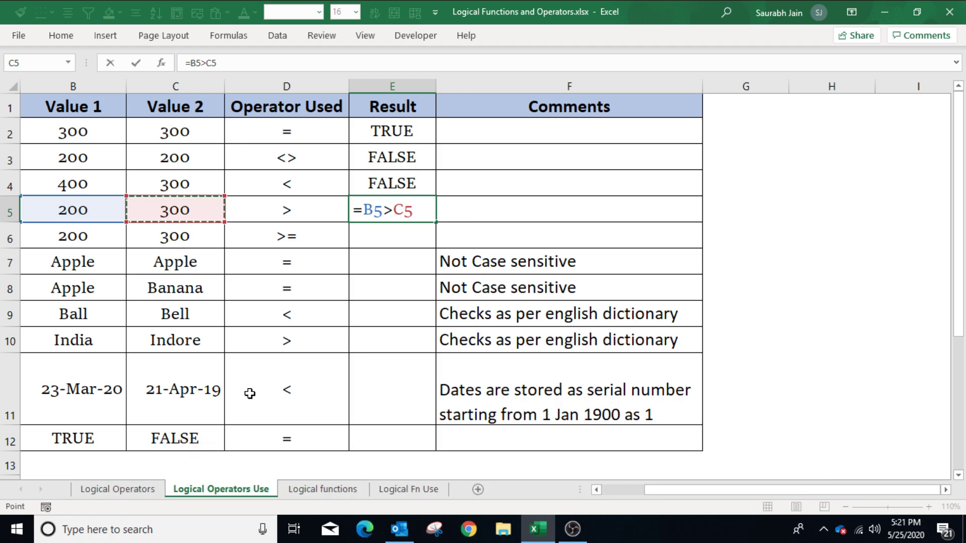
{"action": "key", "text": "Return"}
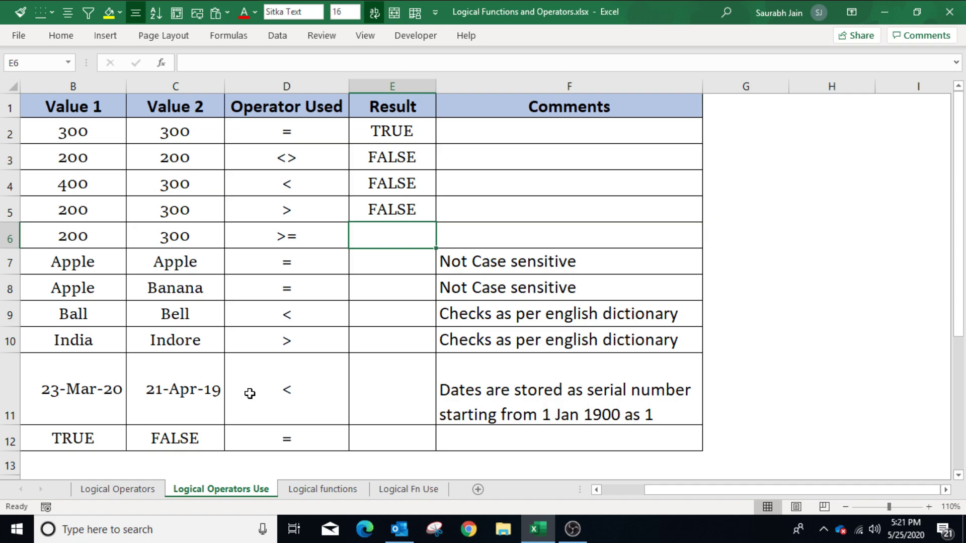
Step: Set Value 1 in cell B5 to 400 to test the greater-than comparison
{"action": "left_click", "coordinate": [106, 206]}
{"action": "type", "text": "400"}
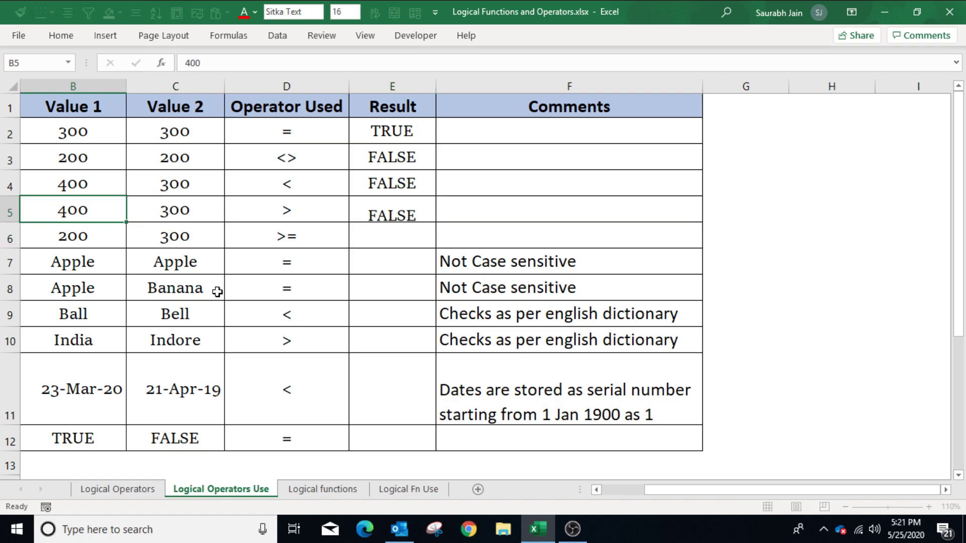
{"action": "key", "text": "Return"}
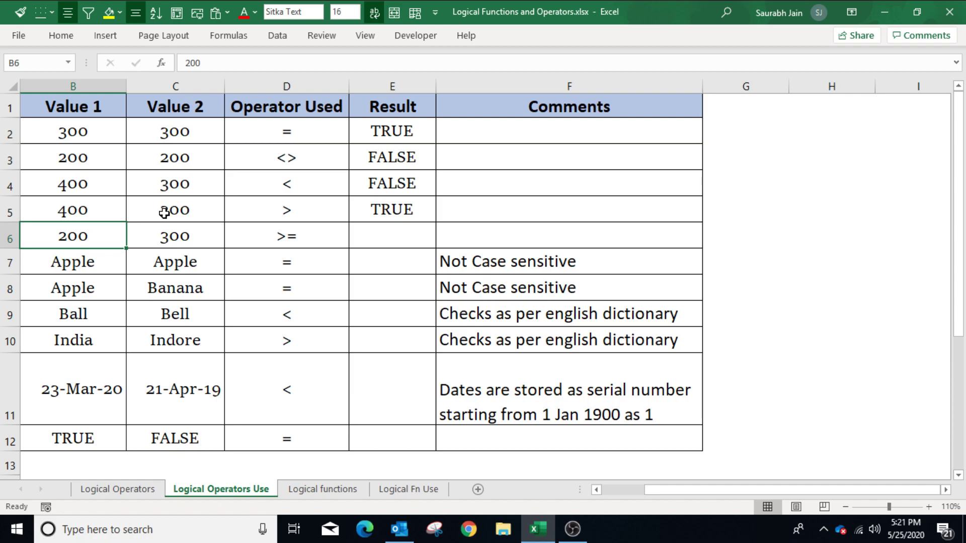
Step: Enter the greater-than-or-equal comparison =B6>=C6 in result cell E6
{"action": "scroll", "coordinate": [352, 262], "scroll_direction": "left", "scroll_amount": 1}
{"action": "left_click", "coordinate": [463, 236]}
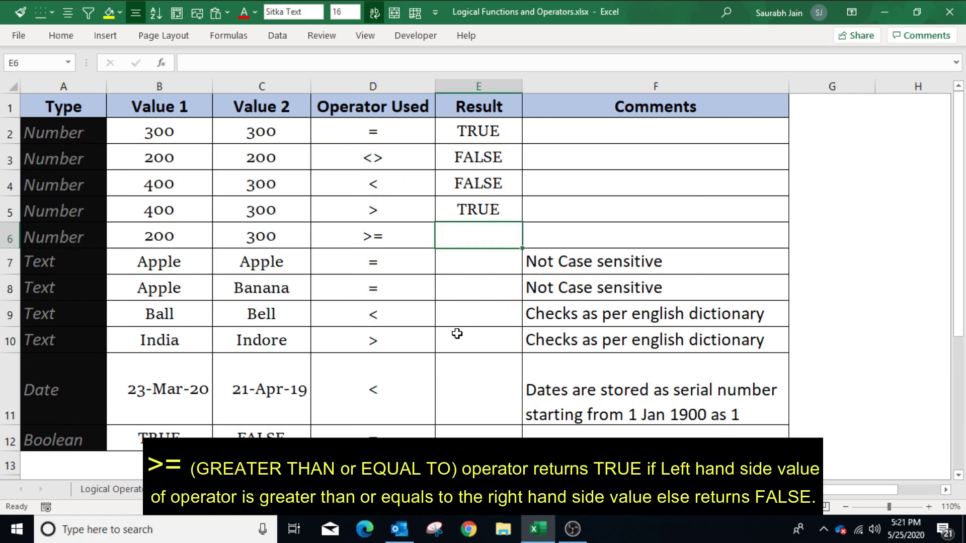
{"action": "type", "text": "="}
{"action": "left_click", "coordinate": [196, 236]}
{"action": "type", "text": ">="}
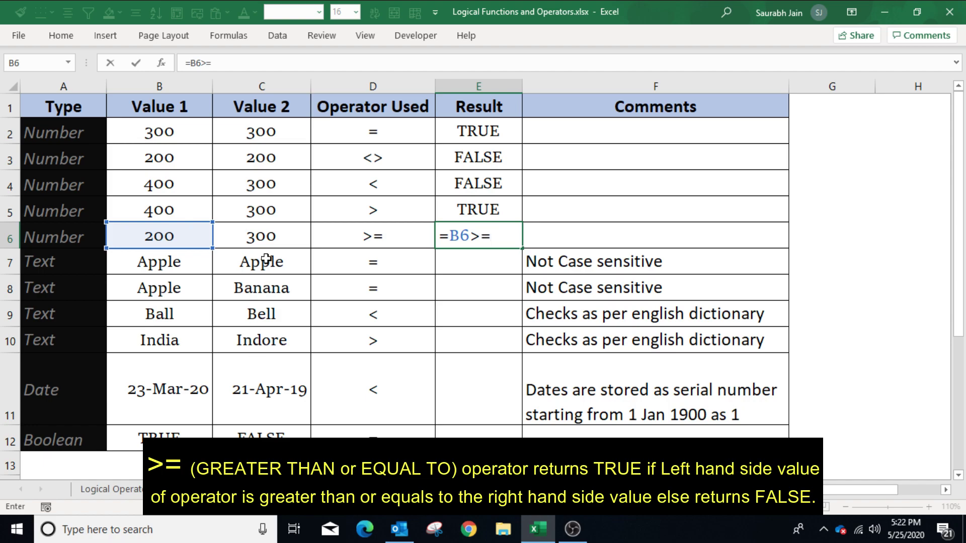
{"action": "left_click", "coordinate": [267, 232]}
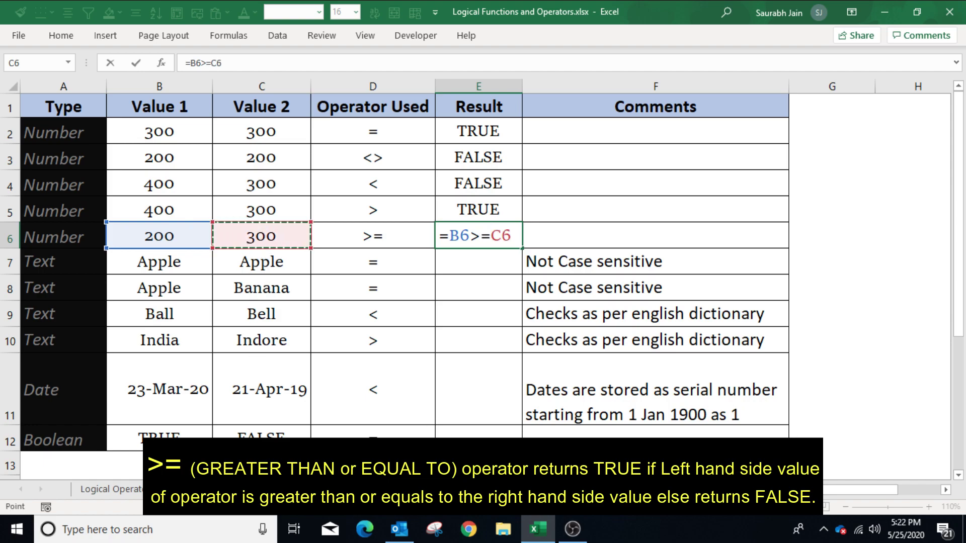
{"action": "key", "text": "Return"}
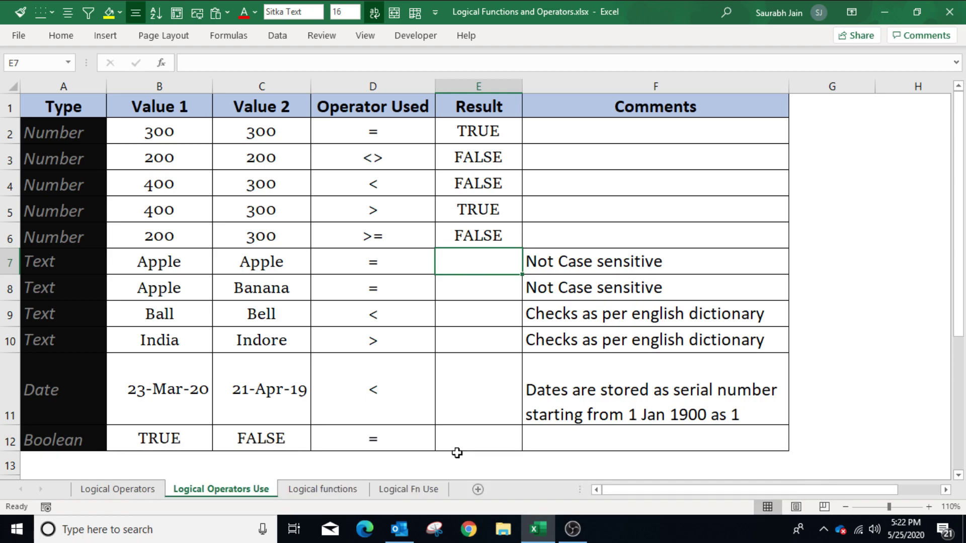
Step: Set Value 1 in cell B6 to 300 to test the comparison with equal values
{"action": "left_click", "coordinate": [192, 236]}
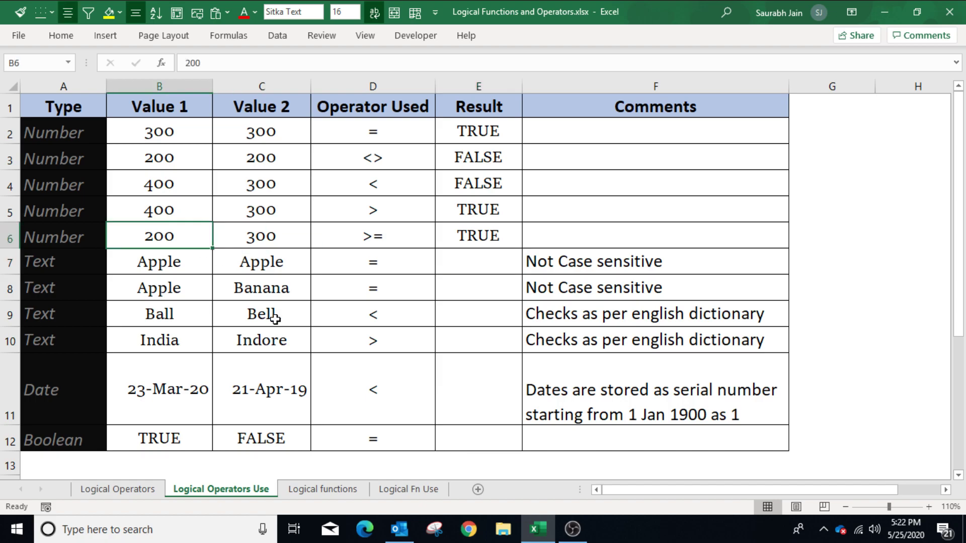
{"action": "type", "text": "30"}
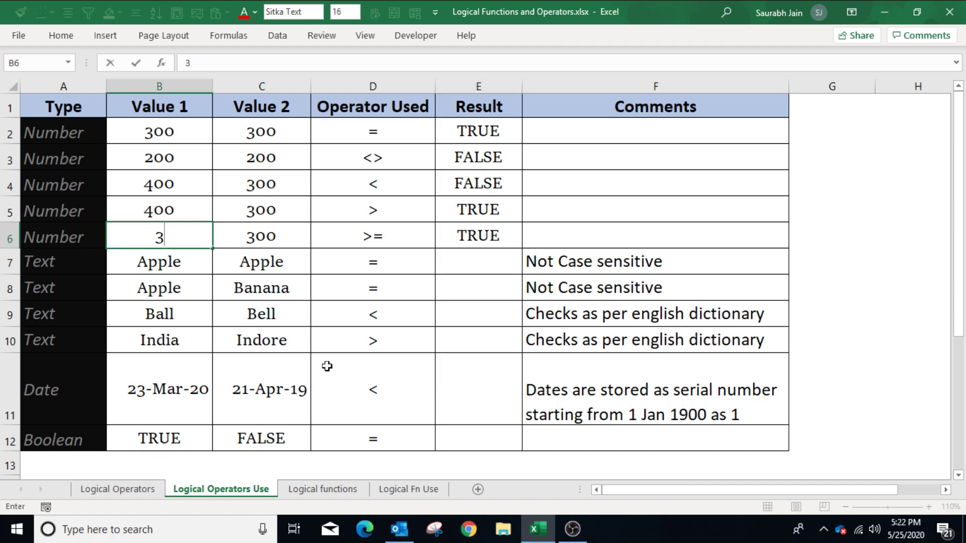
{"action": "type", "text": "0"}
{"action": "key", "text": "Return"}
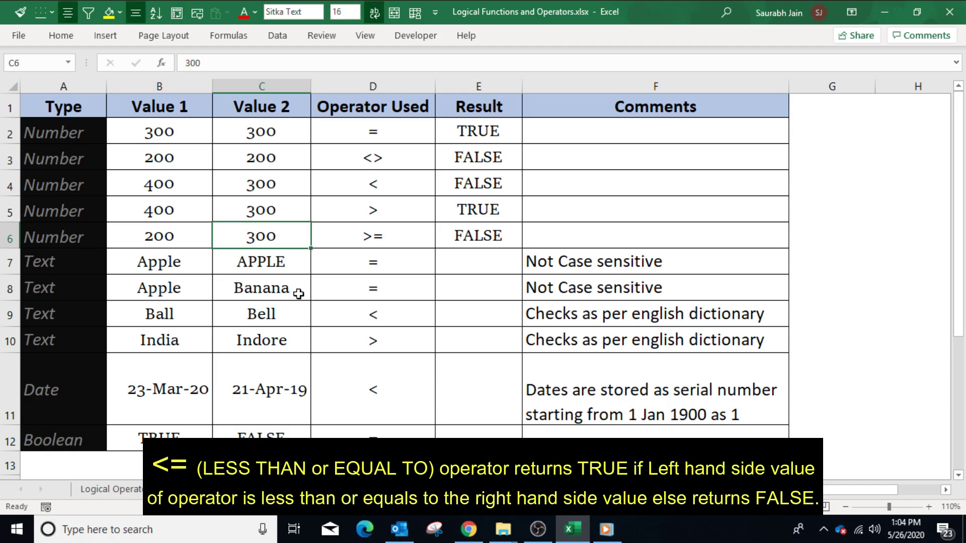
Step: Change the formula in result cell E6 to the less-than-or-equal comparison =B6<=C6
{"action": "left_click", "coordinate": [462, 237]}
{"action": "left_click", "coordinate": [202, 63]}
{"action": "key", "text": "Delete"}
{"action": "type", "text": "<=C6"}
{"action": "key", "text": "Return"}
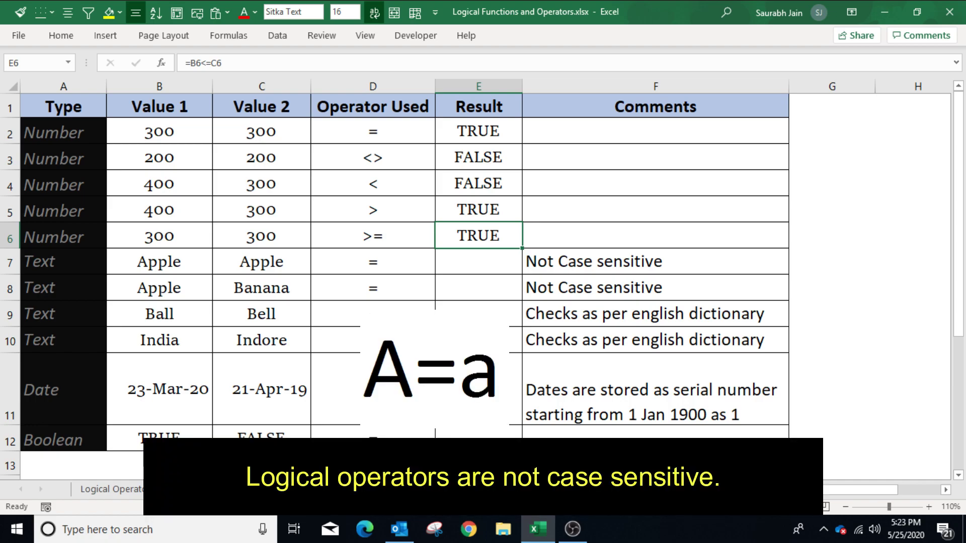
Step: Enter the text equality comparison =B7=C7 in result cell E7
{"action": "left_click", "coordinate": [556, 265]}
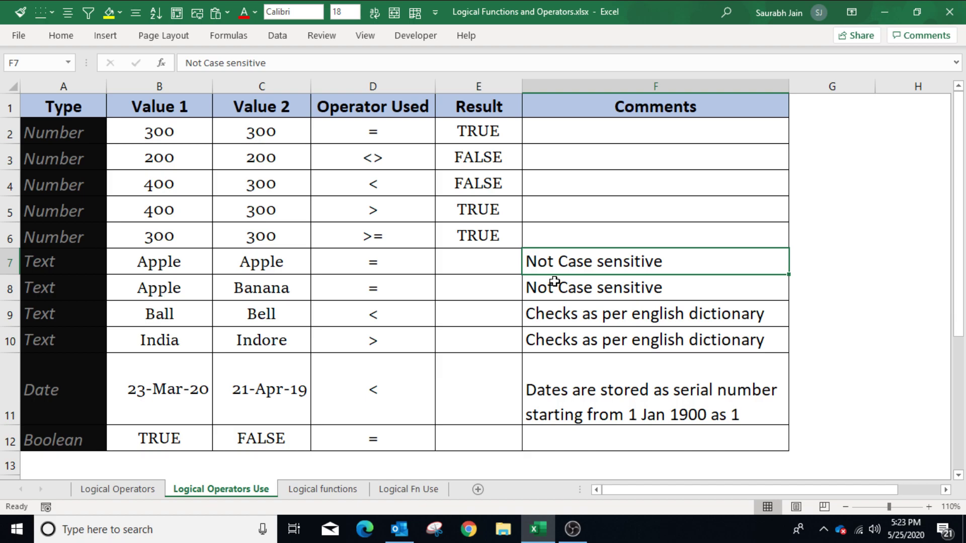
{"action": "left_click", "coordinate": [460, 260]}
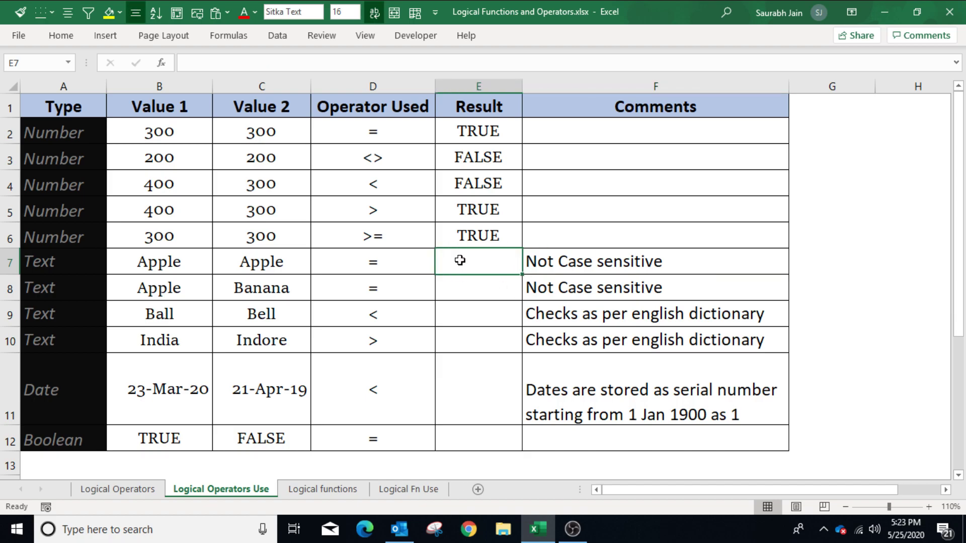
{"action": "left_click", "coordinate": [243, 273]}
{"action": "left_click", "coordinate": [144, 265]}
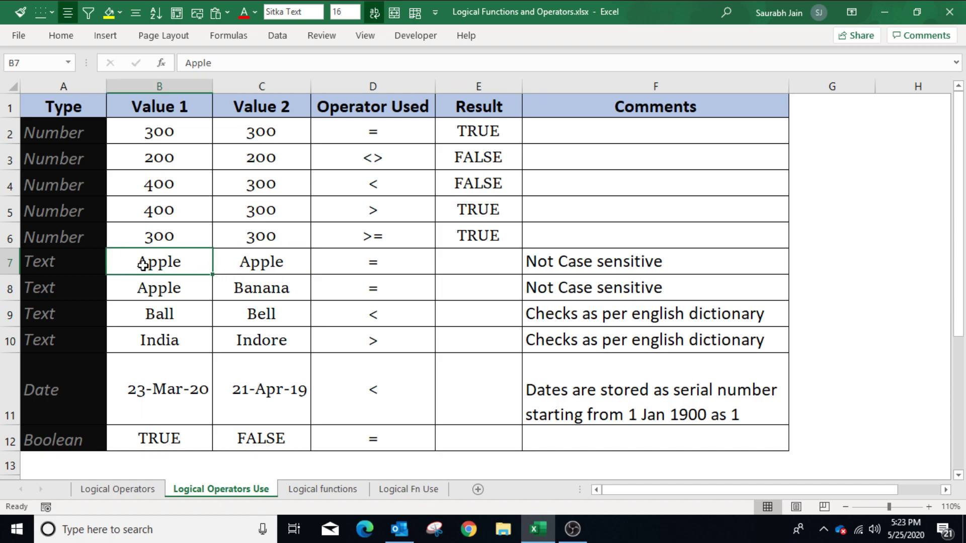
{"action": "left_click", "coordinate": [490, 262]}
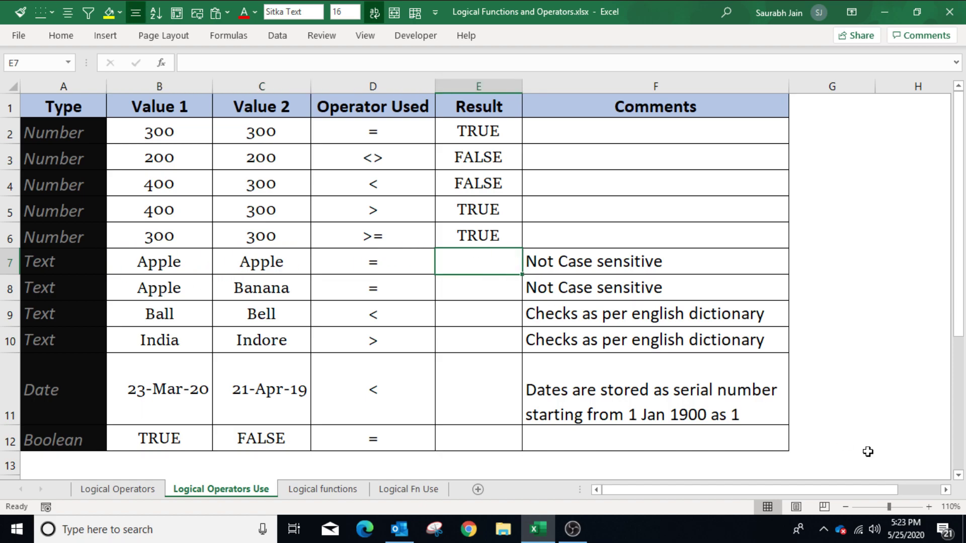
{"action": "type", "text": "="}
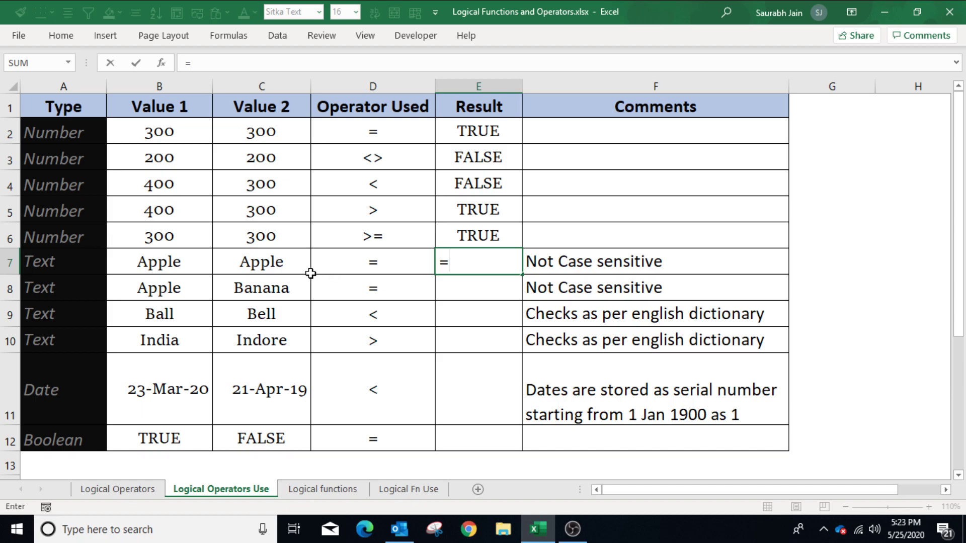
{"action": "left_click", "coordinate": [199, 263]}
{"action": "type", "text": "="}
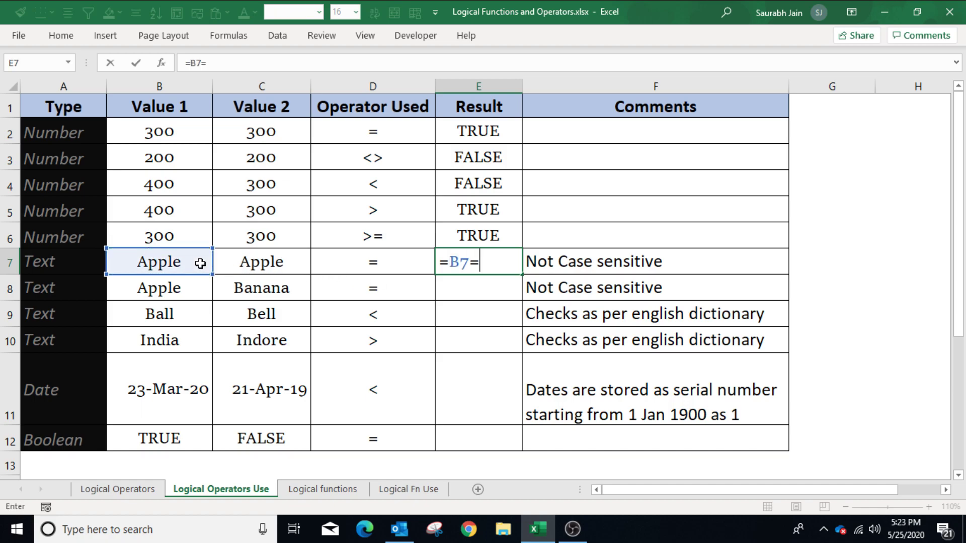
{"action": "left_click", "coordinate": [255, 268]}
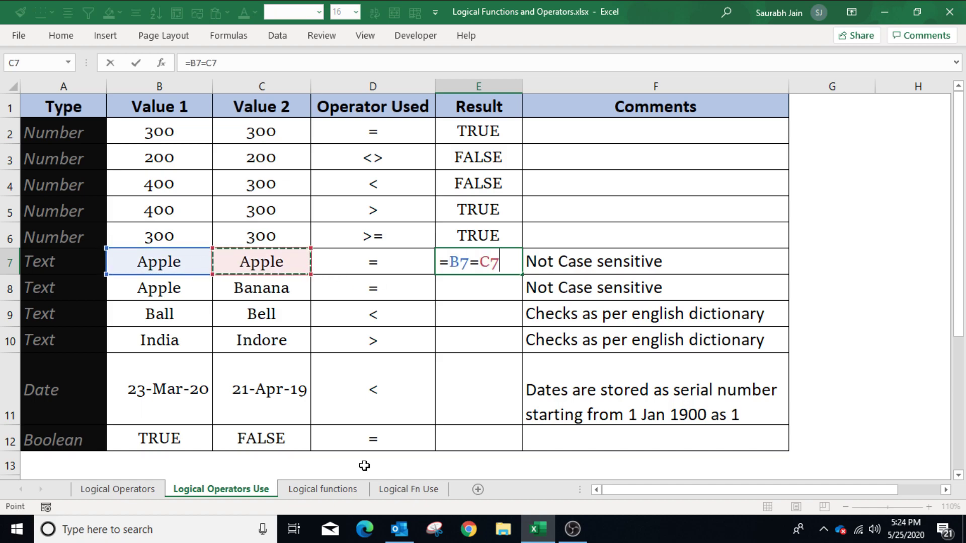
{"action": "key", "text": "Return"}
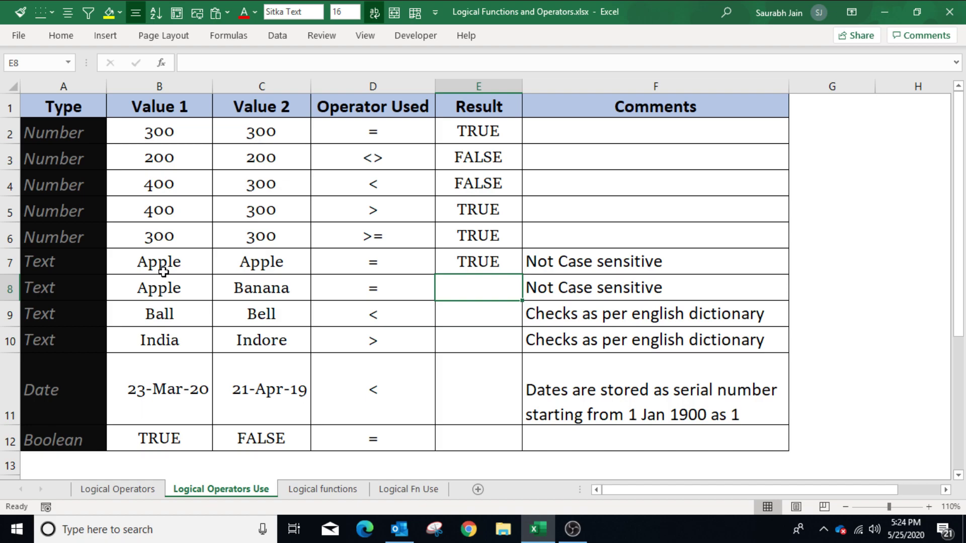
Step: Replace Value 2 in cell C7 with APPLE in capitals to test case sensitivity
{"action": "left_click", "coordinate": [245, 262]}
{"action": "type", "text": "APPLE"}
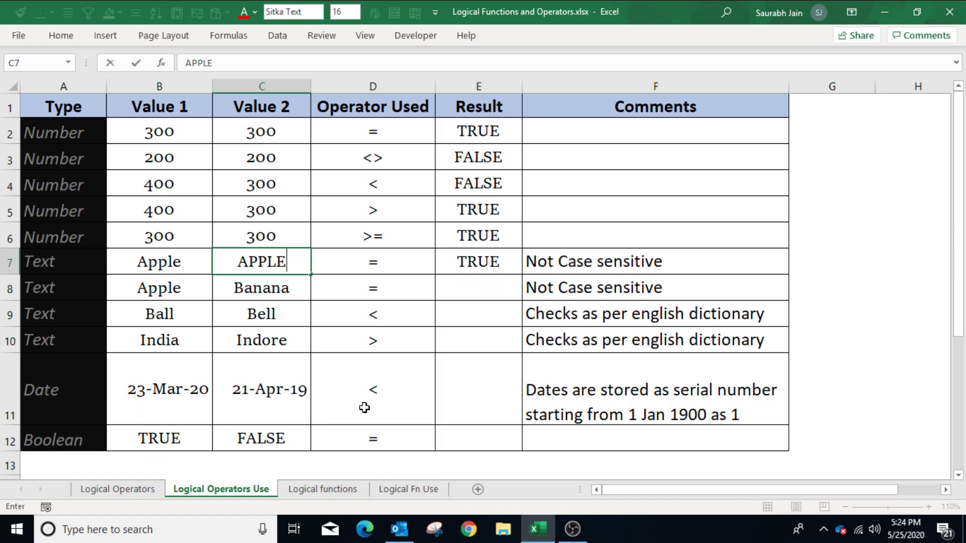
{"action": "key", "text": "Return"}
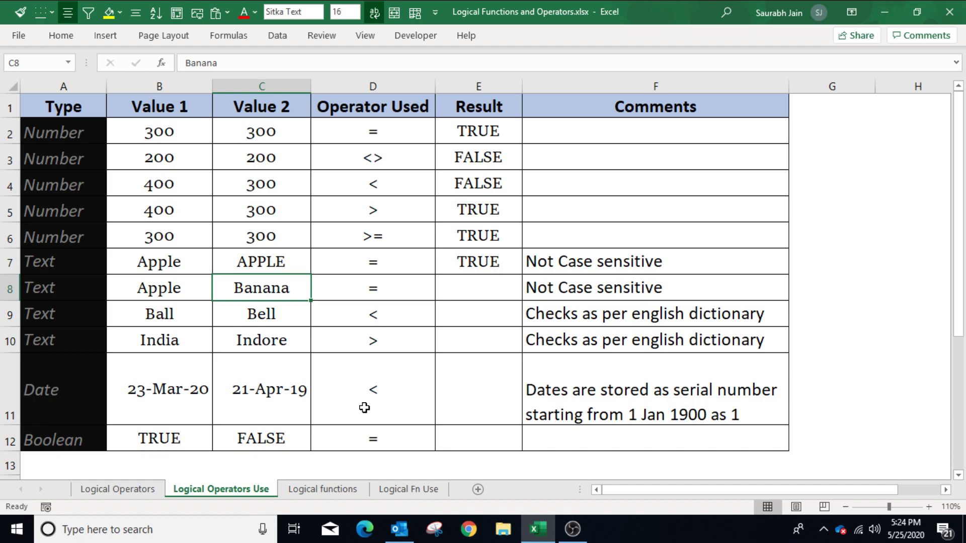
Step: Enter the equality comparison =B8=C8 for Apple and Banana in result cell E8
{"action": "left_click", "coordinate": [154, 291]}
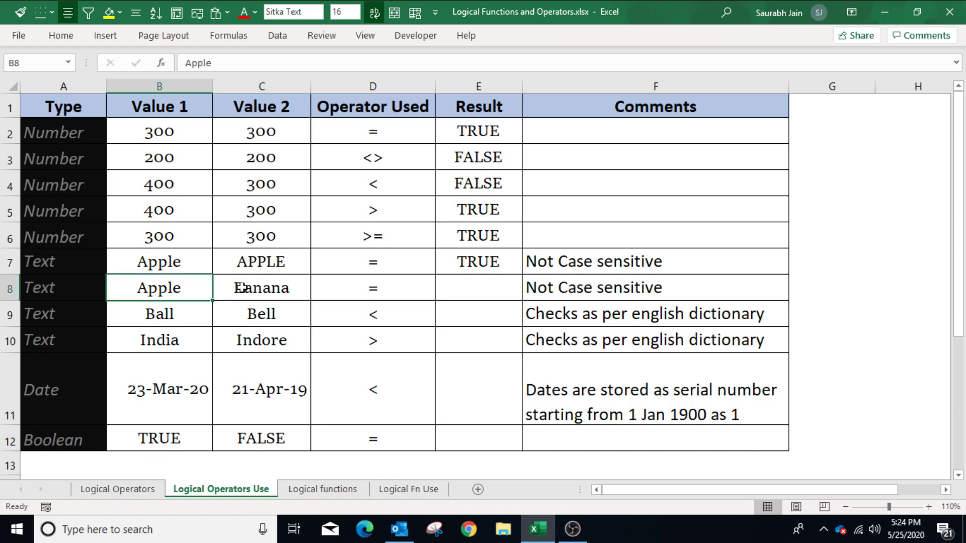
{"action": "left_click", "coordinate": [242, 288]}
{"action": "key", "text": "Right"}
{"action": "key", "text": "Right"}
{"action": "type", "text": "="}
{"action": "key", "text": "Left"}
{"action": "key", "text": "Left"}
{"action": "key", "text": "Left"}
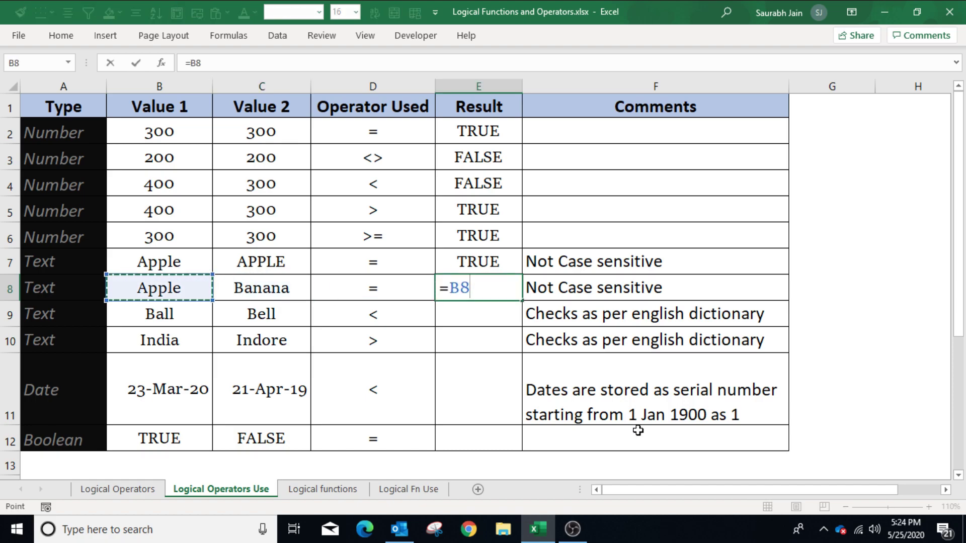
{"action": "type", "text": "="}
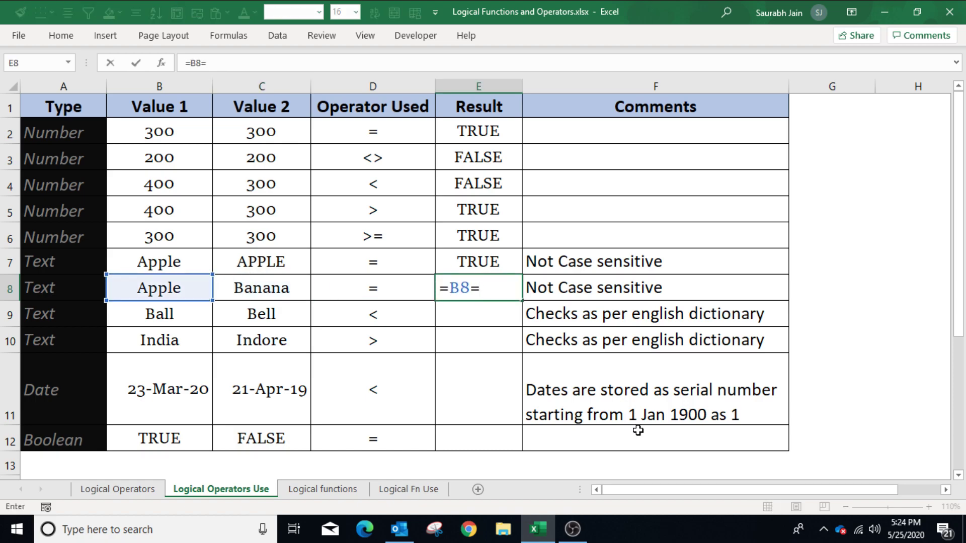
{"action": "left_click", "coordinate": [272, 291]}
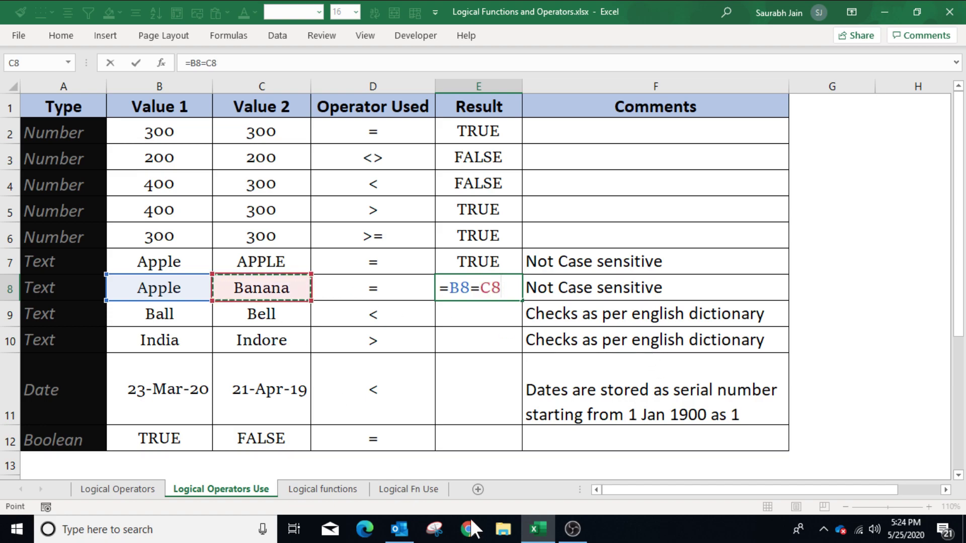
{"action": "key", "text": "Return"}
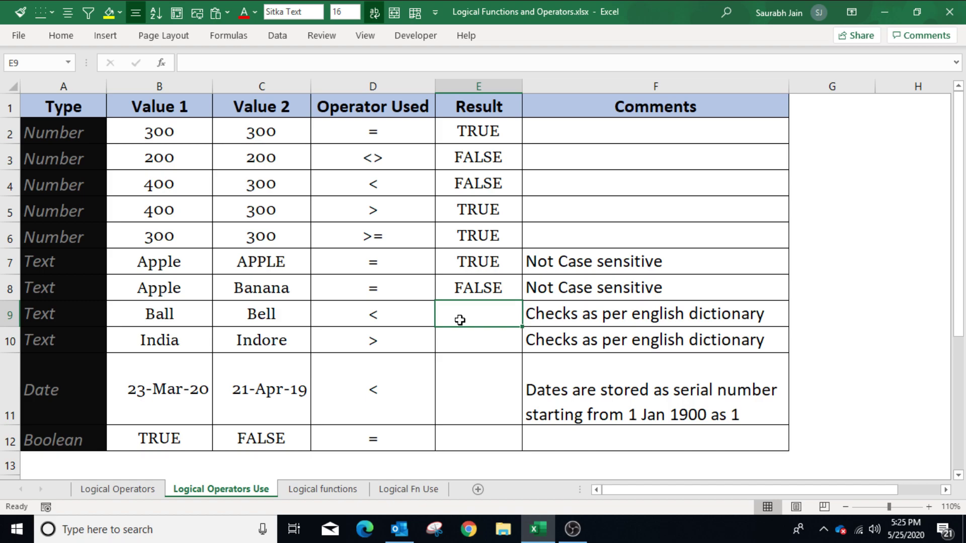
Step: Enter the less-than text comparison =B9<C9 for Ball and Bell in result cell E9
{"action": "type", "text": "="}
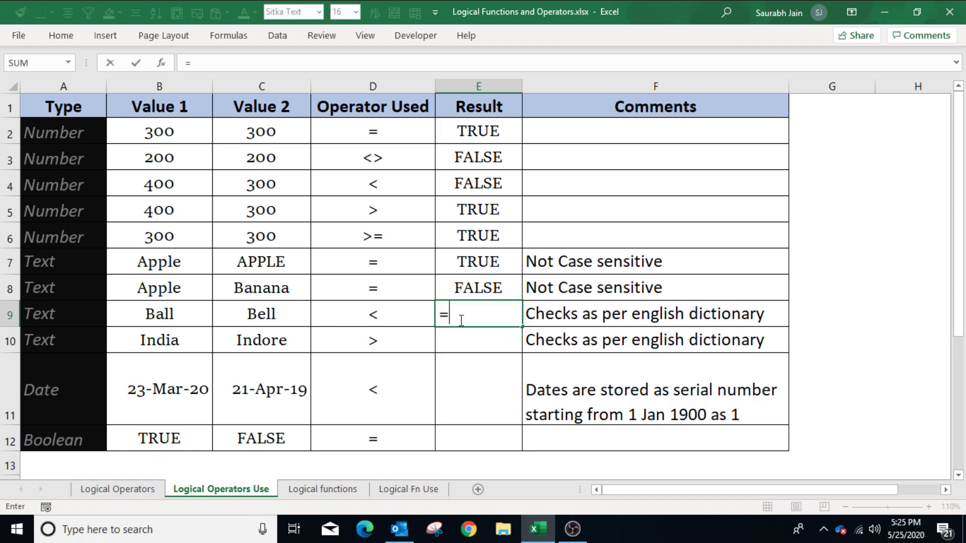
{"action": "left_click", "coordinate": [180, 318]}
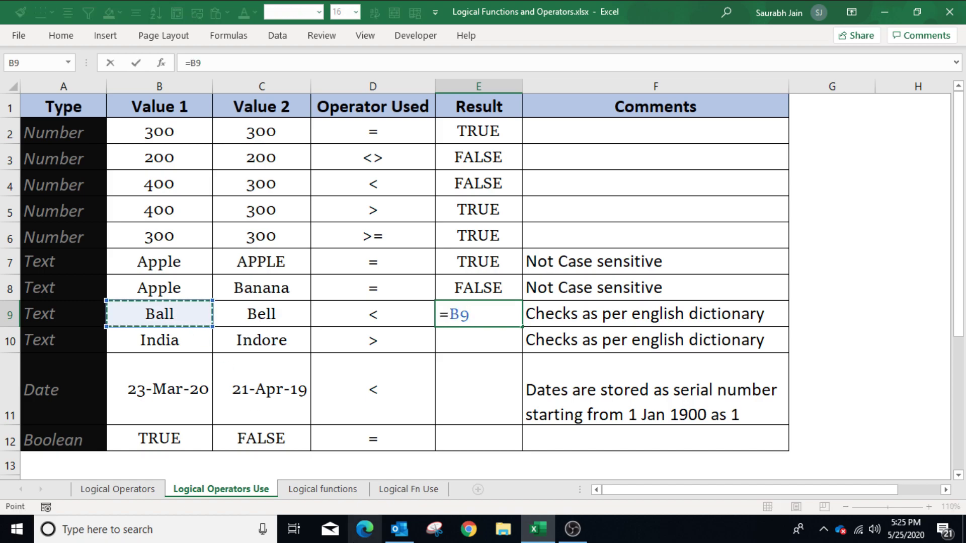
{"action": "type", "text": "<"}
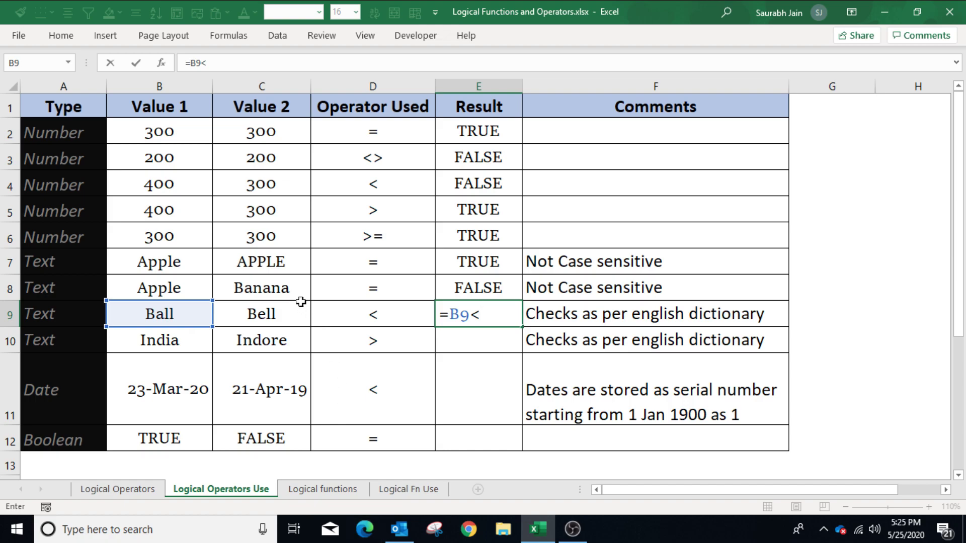
{"action": "left_click", "coordinate": [282, 313]}
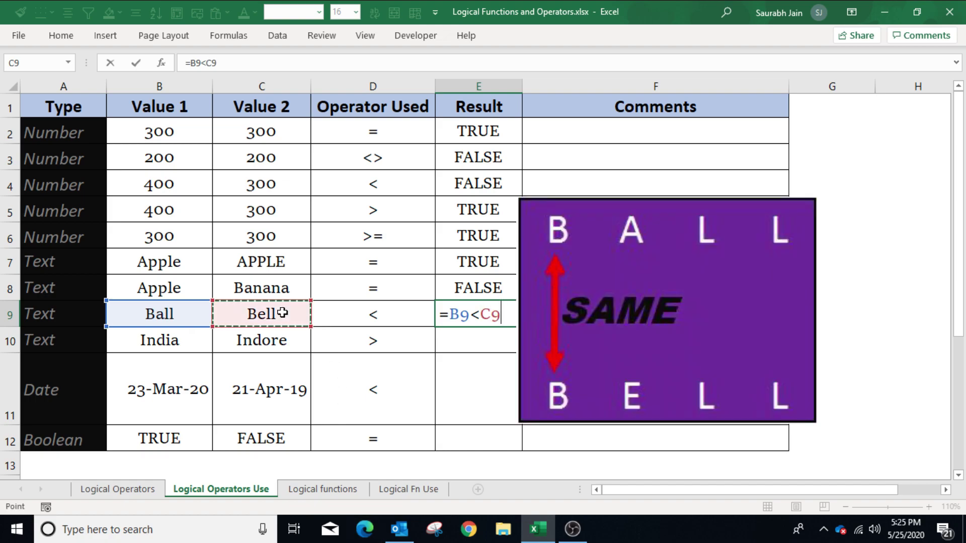
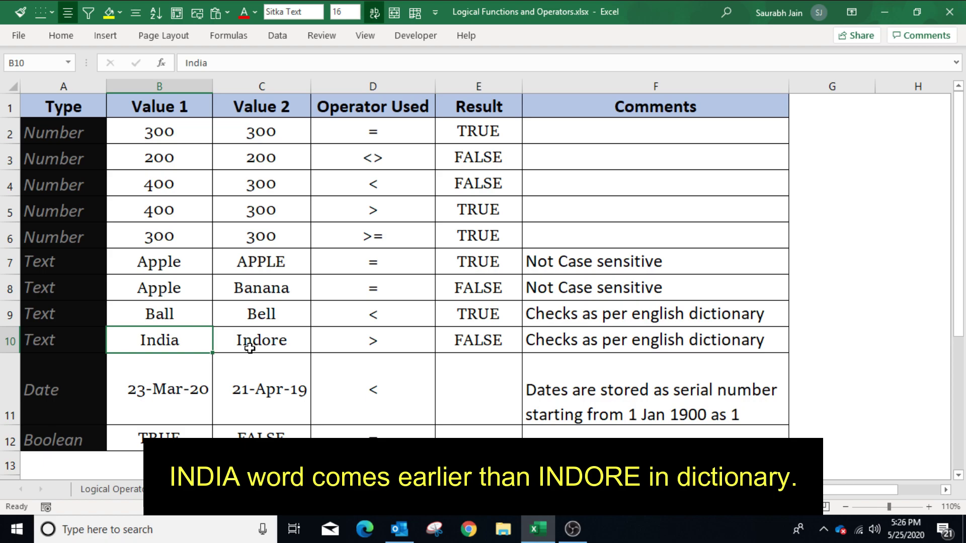
Step: Enter the less-than date comparison =B11<C11 in result cell E11
{"action": "left_click", "coordinate": [250, 348]}
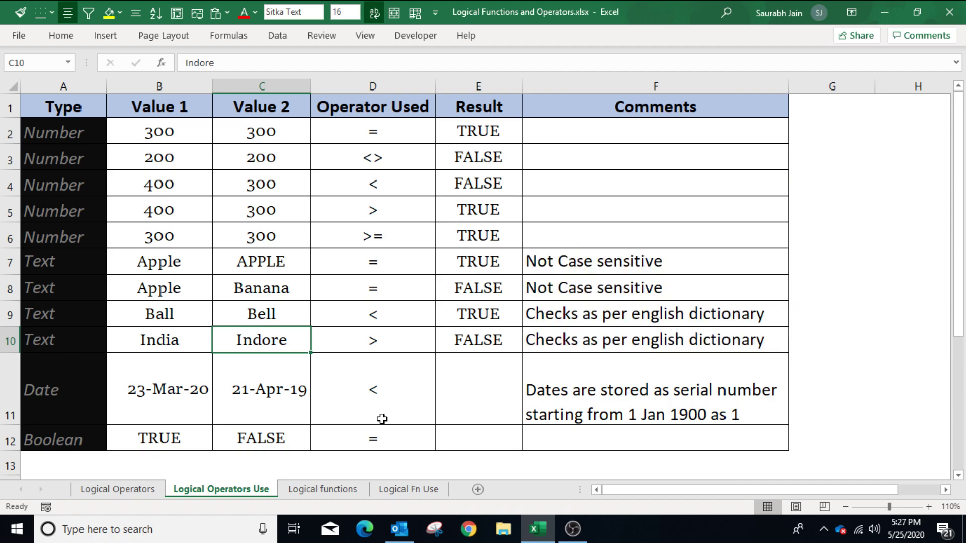
{"action": "left_click", "coordinate": [210, 392]}
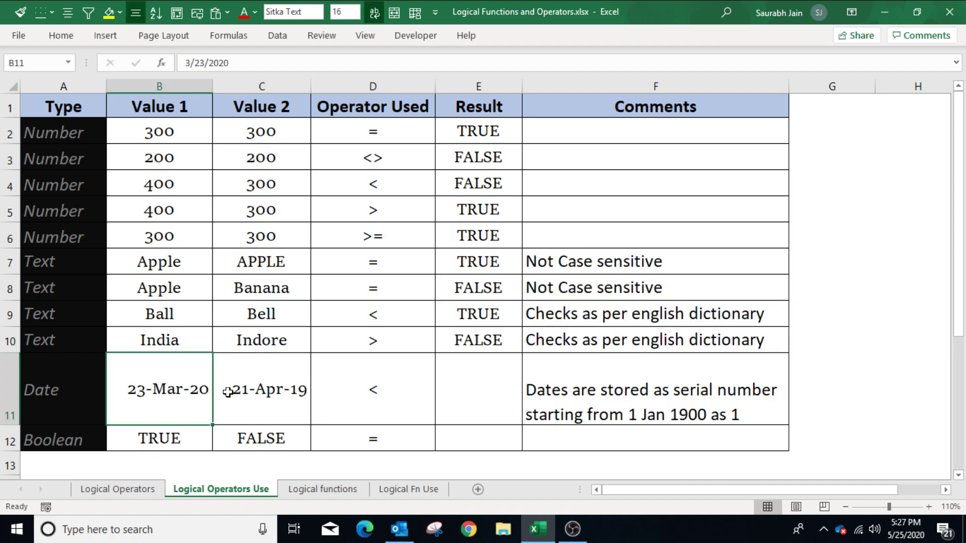
{"action": "left_click", "coordinate": [261, 391]}
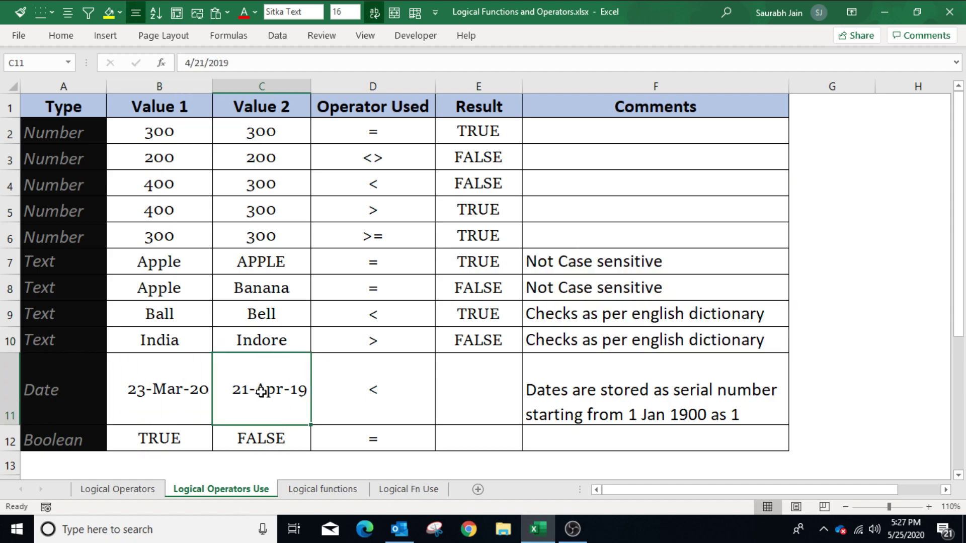
{"action": "left_click", "coordinate": [466, 391]}
{"action": "type", "text": "="}
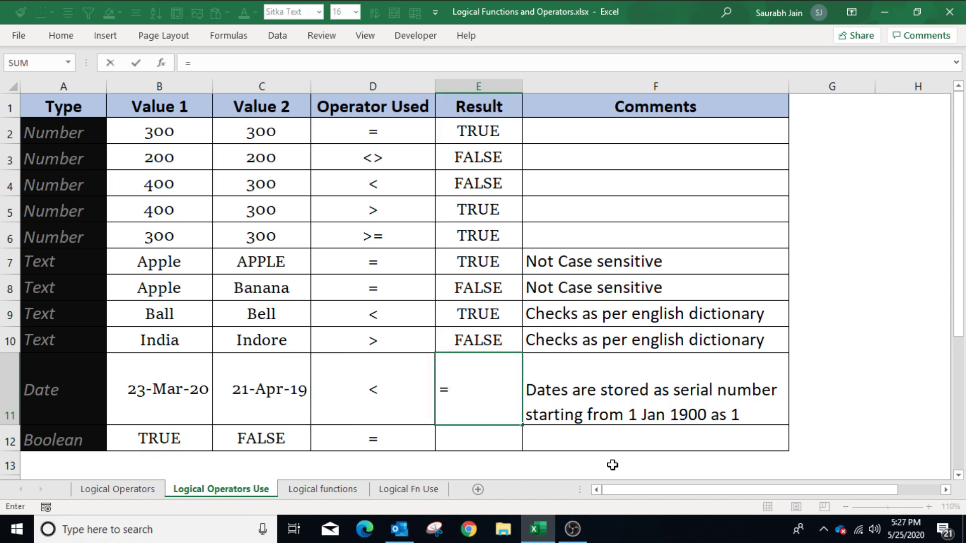
{"action": "key", "text": "Left"}
{"action": "key", "text": "Left"}
{"action": "key", "text": "Left"}
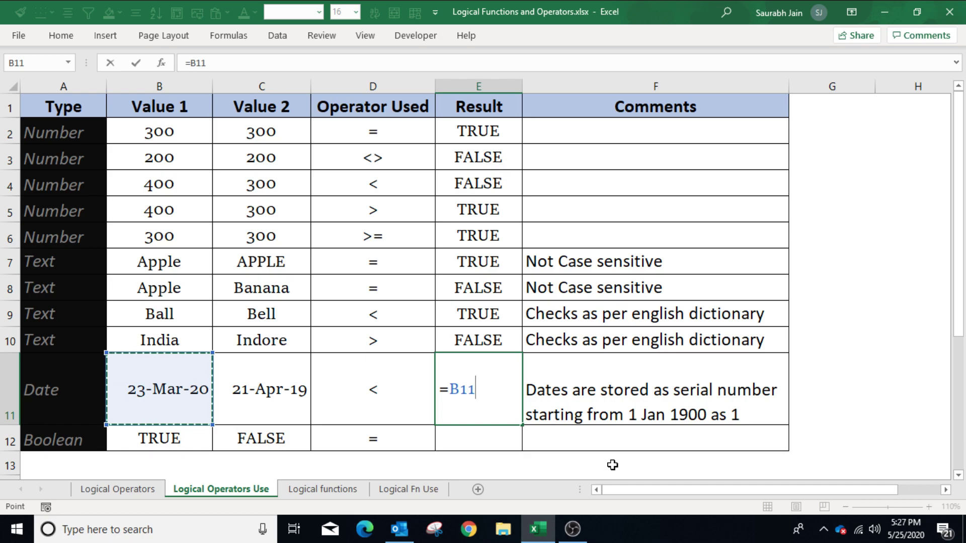
{"action": "type", "text": "<"}
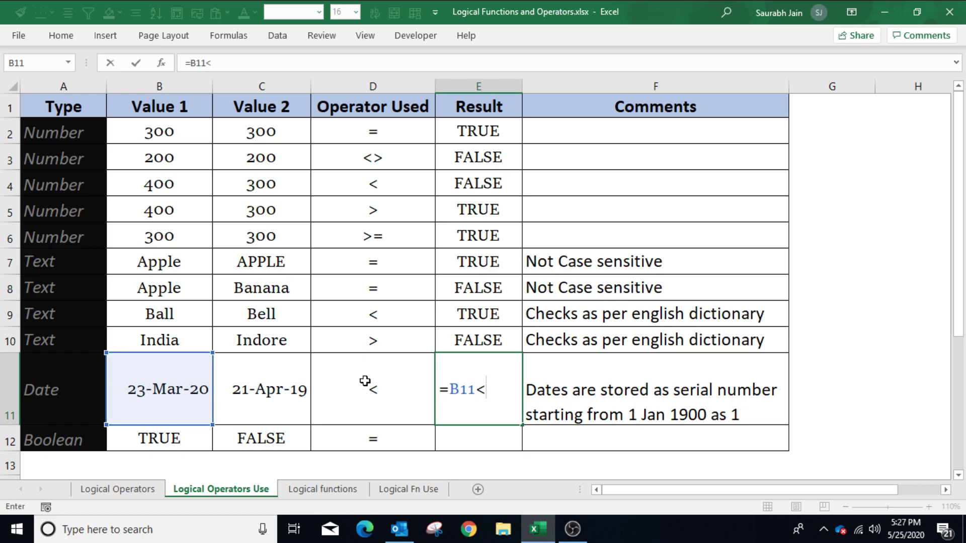
{"action": "left_click", "coordinate": [268, 390]}
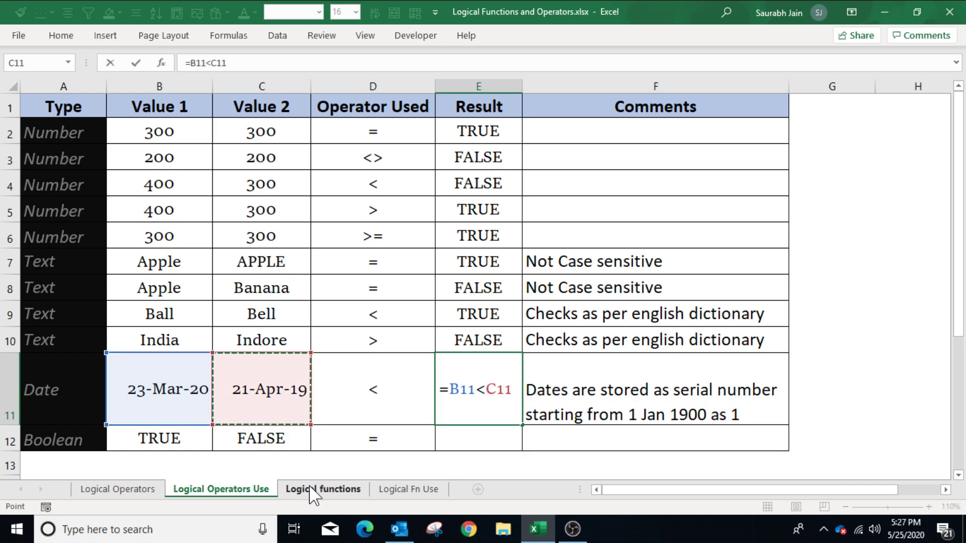
{"action": "key", "text": "Return"}
{"action": "key", "text": "Up"}
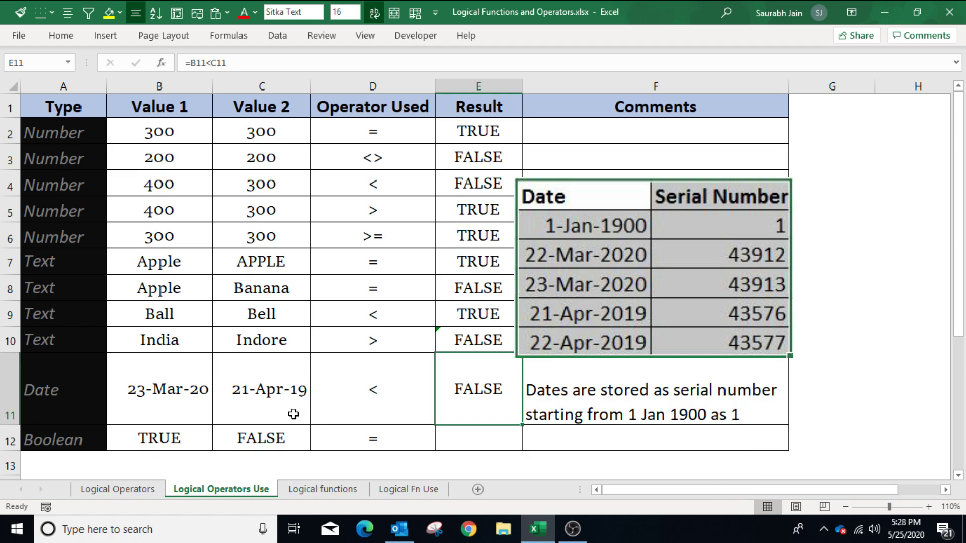
Step: Change the date formula in result cell E11 to the greater-than comparison =B11>C11
{"action": "key", "text": "Left"}
{"action": "key", "text": "Left"}
{"action": "key", "text": "Left"}
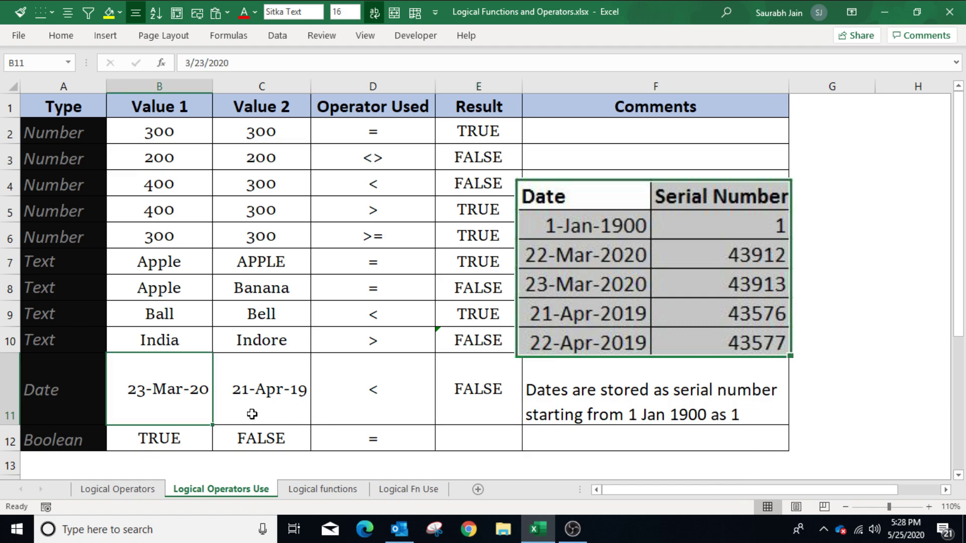
{"action": "key", "text": "Right"}
{"action": "key", "text": "Right"}
{"action": "key", "text": "Right"}
{"action": "left_click", "coordinate": [206, 63]}
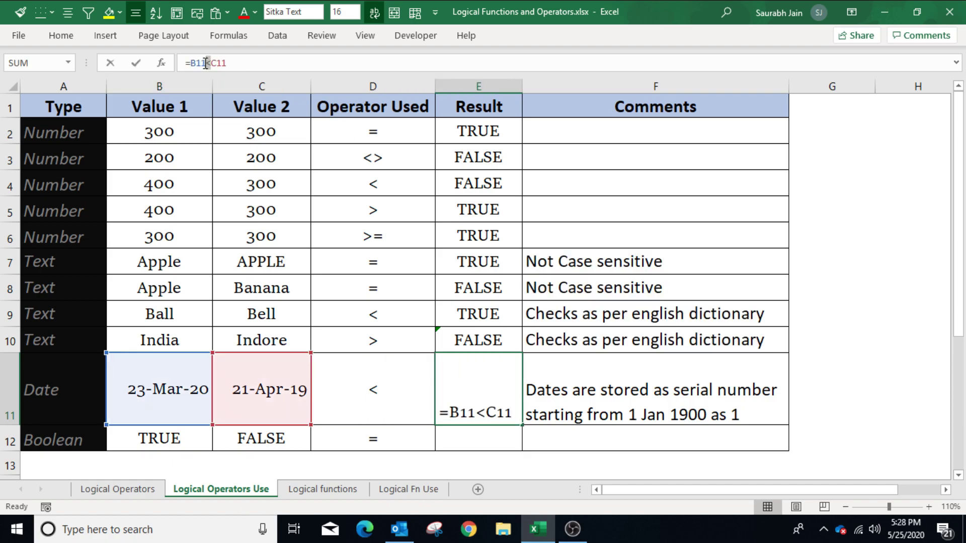
{"action": "key", "text": "Delete"}
{"action": "type", "text": ">"}
{"action": "key", "text": "Return"}
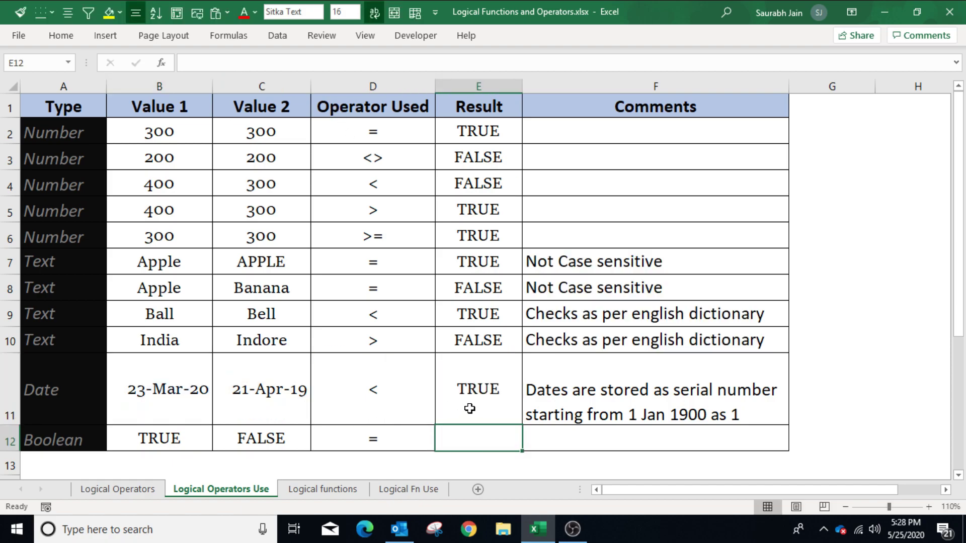
{"action": "left_click", "coordinate": [469, 409]}
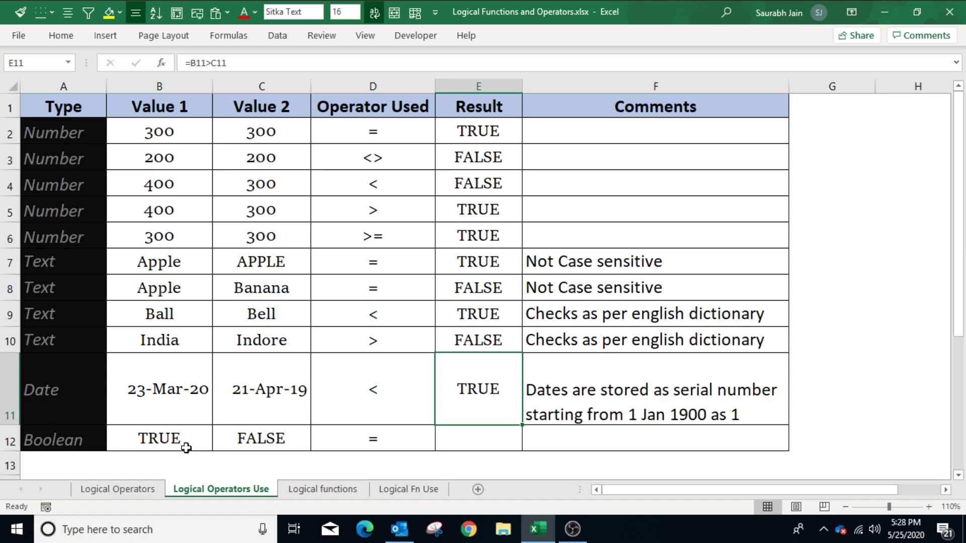
Step: Enter the Boolean equality comparison =B12=C12 in result cell E12
{"action": "left_click", "coordinate": [189, 446]}
{"action": "key", "text": "Right"}
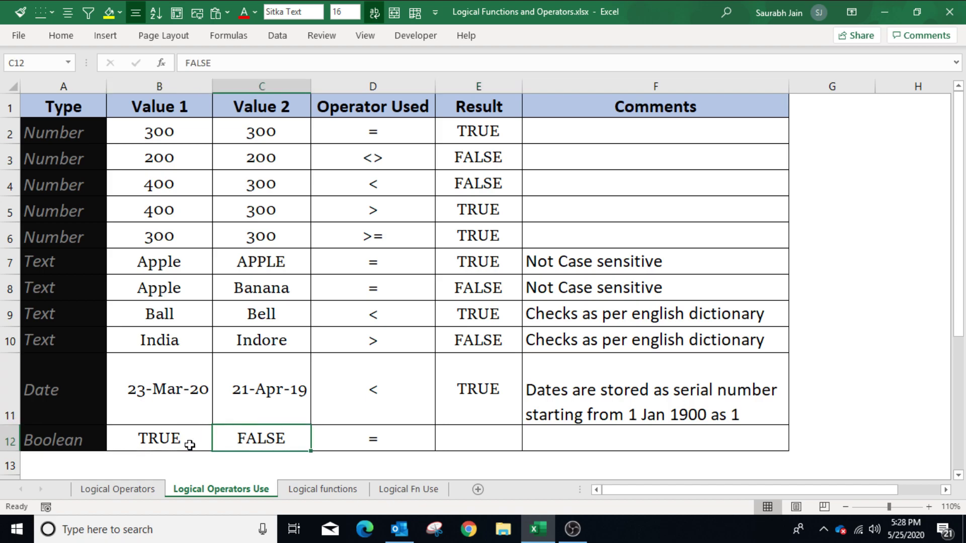
{"action": "left_click", "coordinate": [190, 445]}
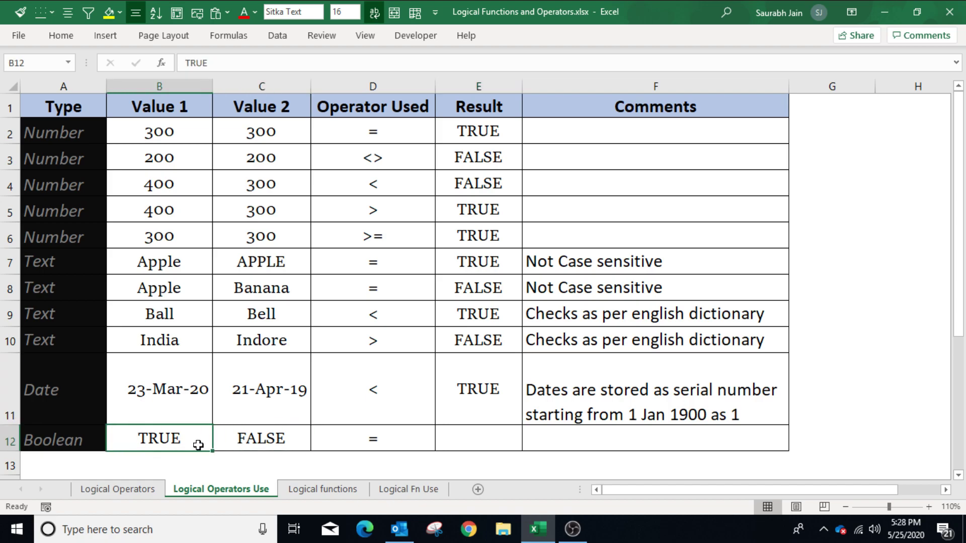
{"action": "left_click", "coordinate": [249, 447]}
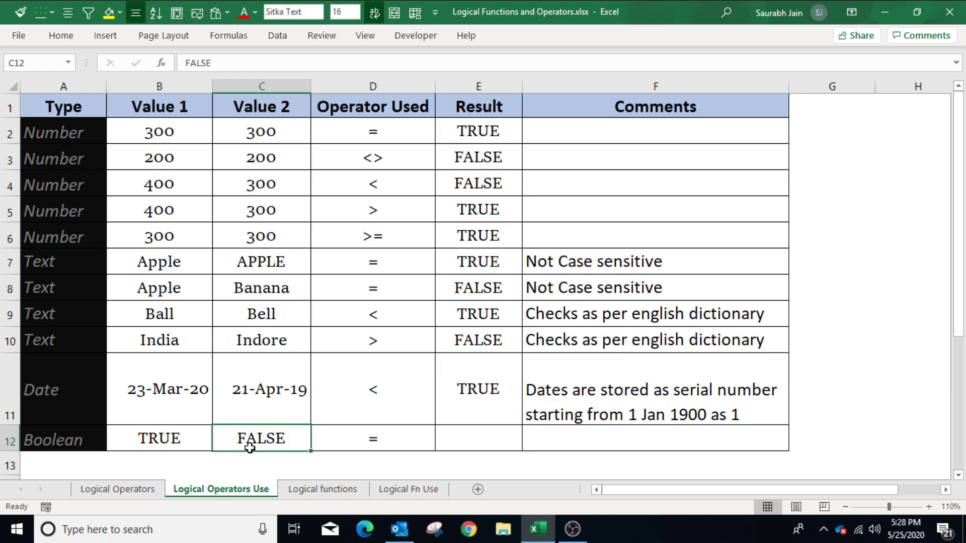
{"action": "left_click", "coordinate": [506, 449]}
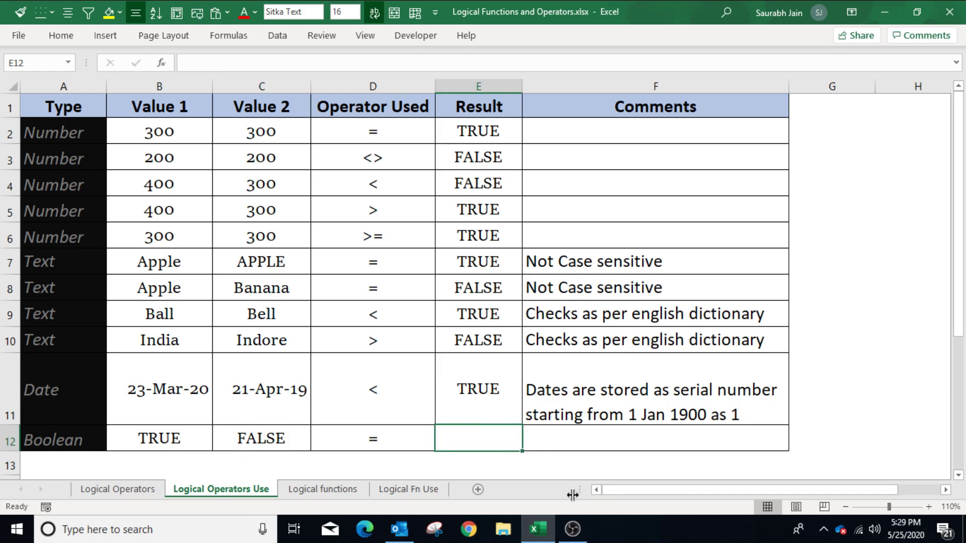
{"action": "type", "text": "="}
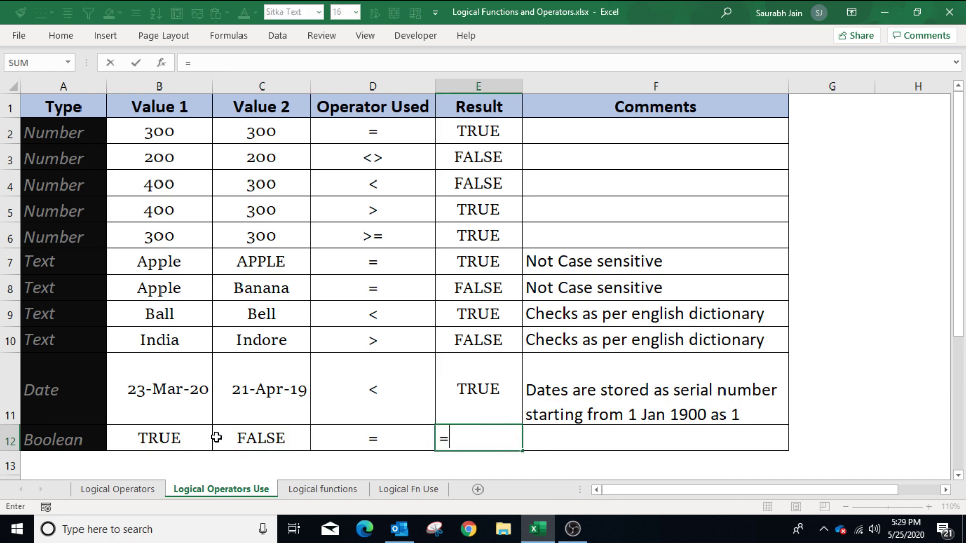
{"action": "left_click", "coordinate": [179, 438]}
{"action": "type", "text": "="}
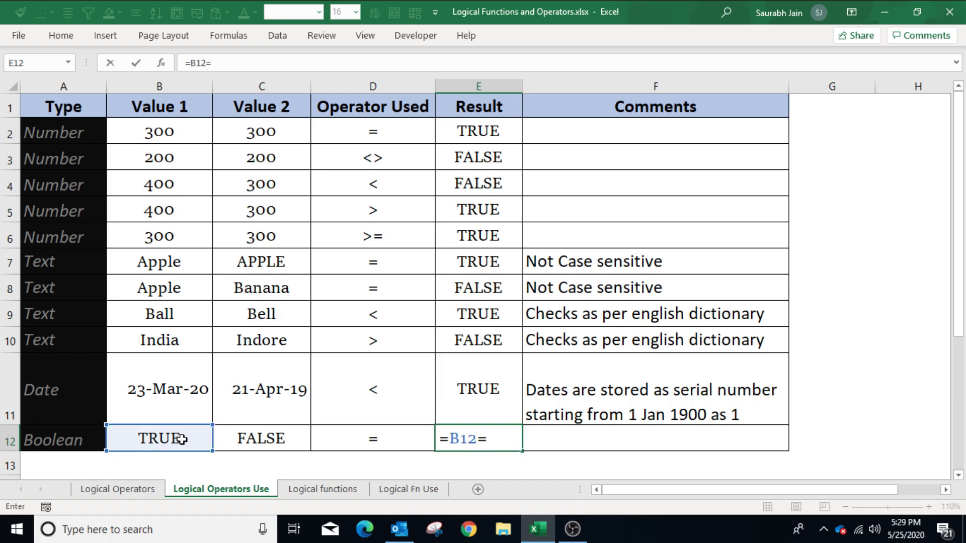
{"action": "left_click", "coordinate": [280, 439]}
{"action": "key", "text": "Return"}
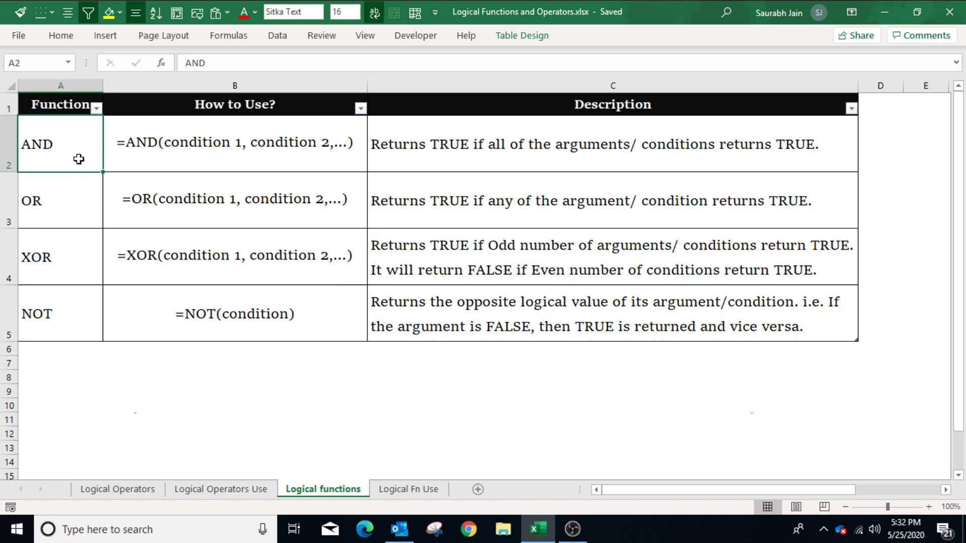
Step: Open the Logical Fn Use sheet and shift the Condition and Result picture slightly to the right
{"action": "left_click", "coordinate": [540, 141]}
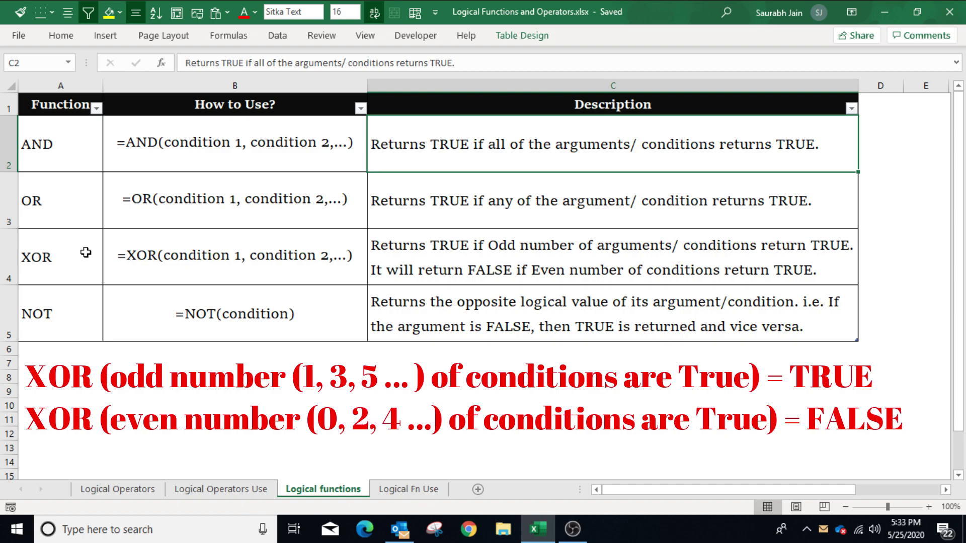
{"action": "left_click", "coordinate": [408, 489]}
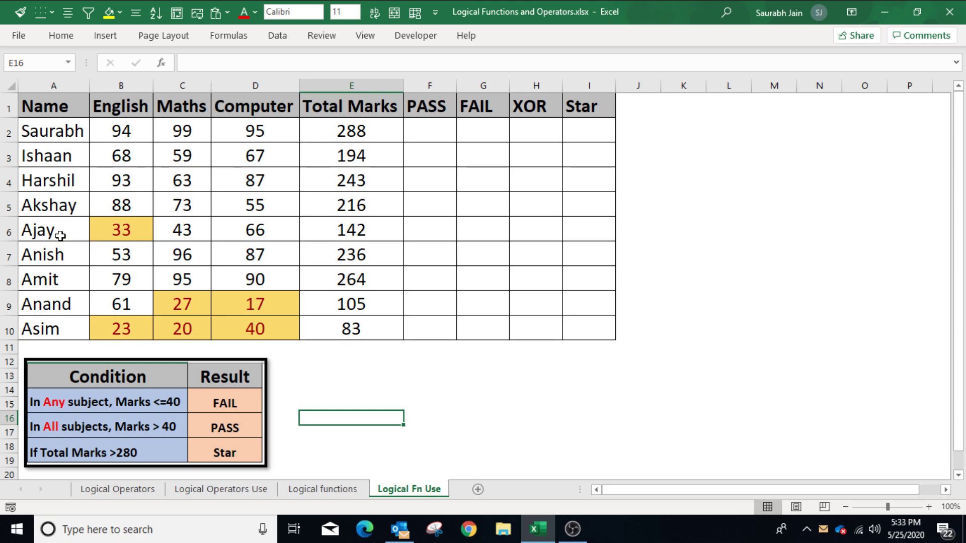
{"action": "left_click", "coordinate": [246, 149]}
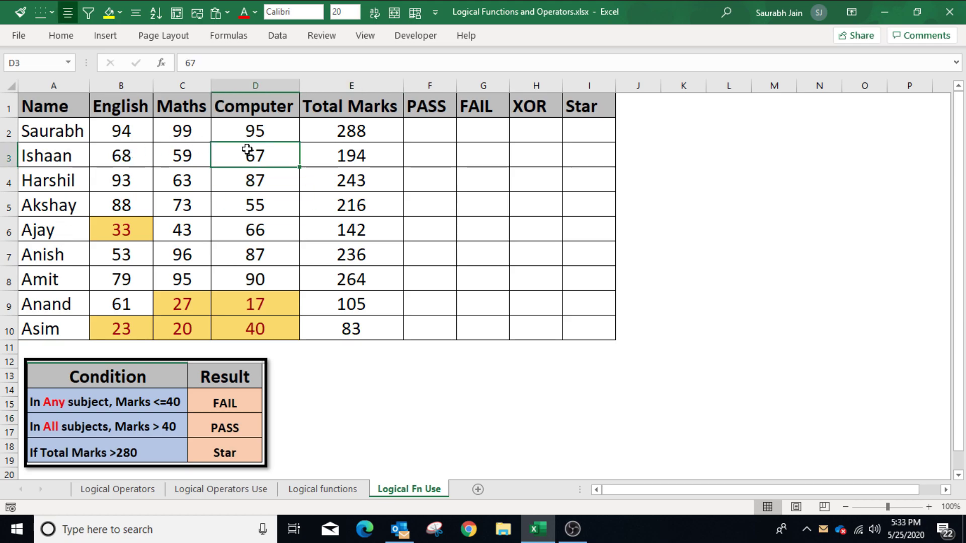
{"action": "left_click_drag", "start_coordinate": [117, 371], "coordinate": [121, 370]}
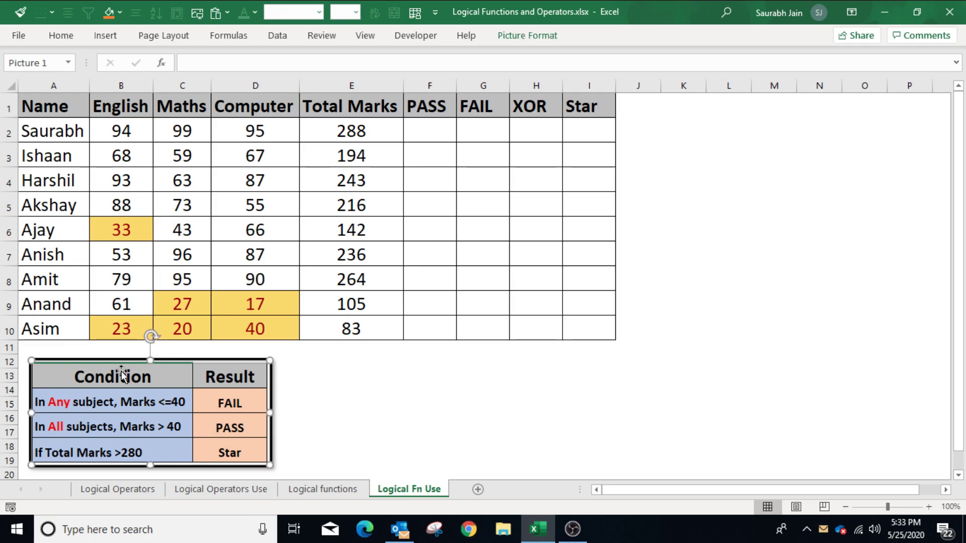
{"action": "left_click", "coordinate": [375, 442]}
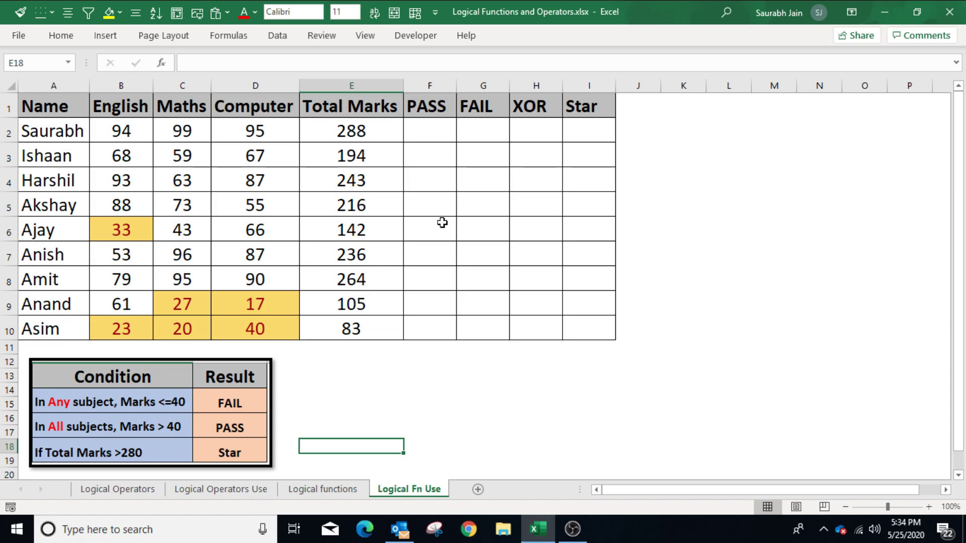
Step: Widen the PASS column and enter =AND(B2>40,C2>40,D2>40) in cell F2
{"action": "left_click", "coordinate": [448, 135]}
{"action": "left_click_drag", "start_coordinate": [456, 86], "coordinate": [527, 87]}
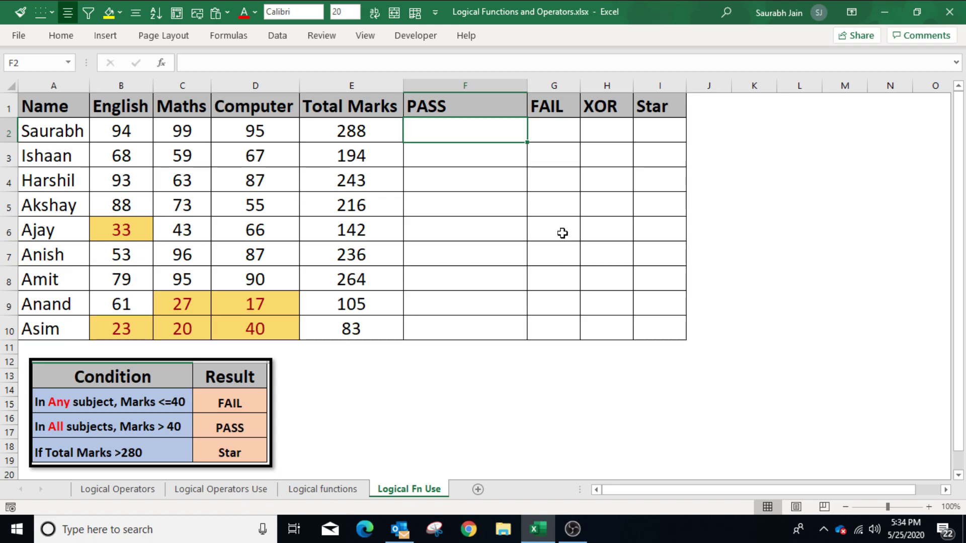
{"action": "type", "text": "=A"}
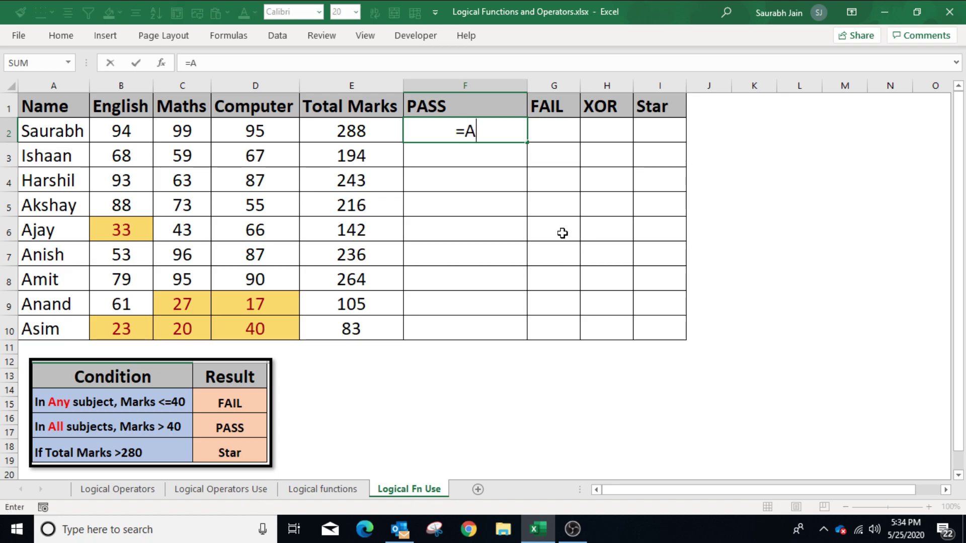
{"action": "type", "text": "ND("}
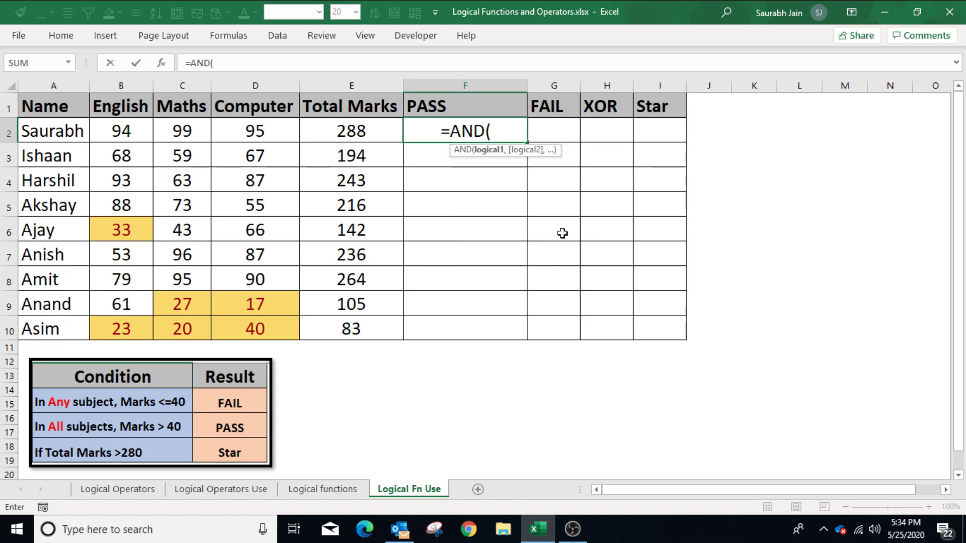
{"action": "left_click", "coordinate": [133, 132]}
{"action": "type", "text": ">40"}
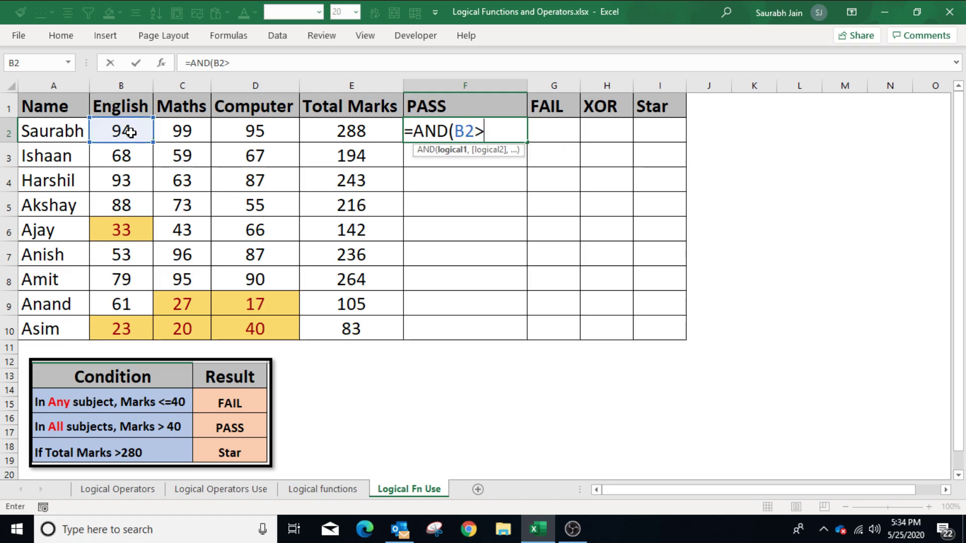
{"action": "type", "text": ","}
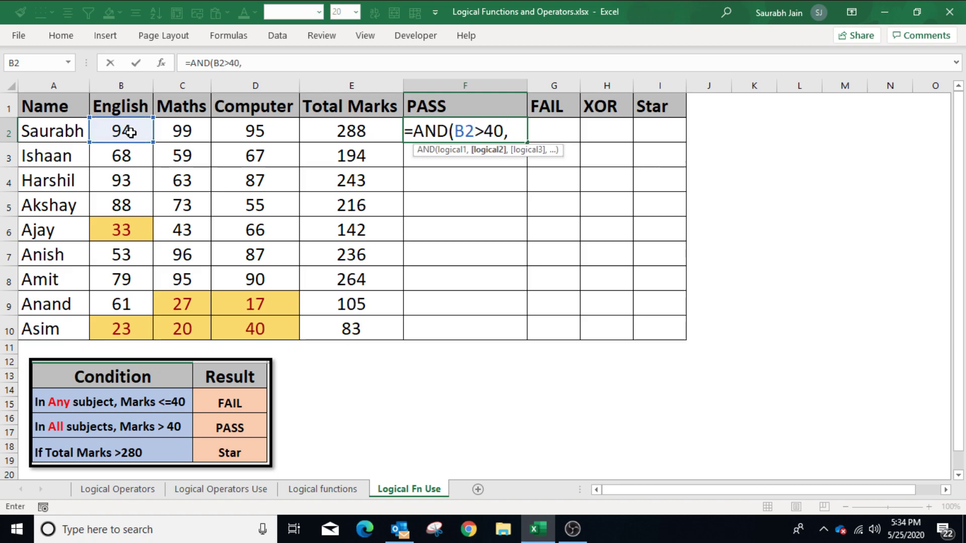
{"action": "left_click", "coordinate": [184, 125]}
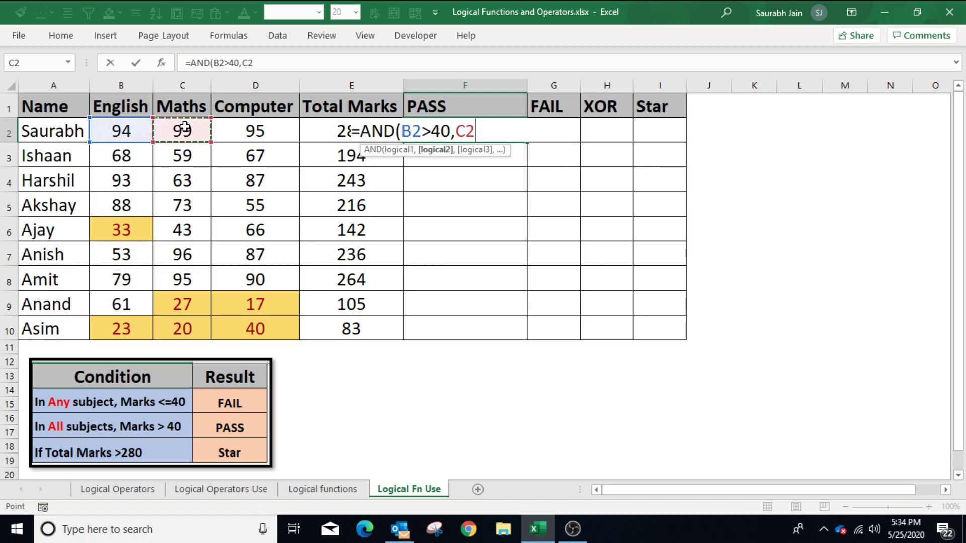
{"action": "type", "text": ">40,"}
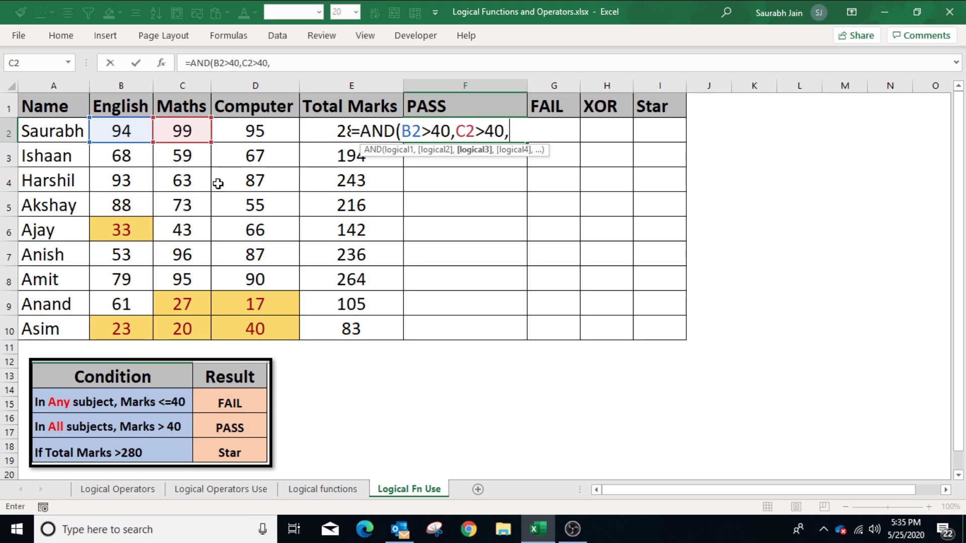
{"action": "left_click", "coordinate": [247, 137]}
{"action": "type", "text": ">40"}
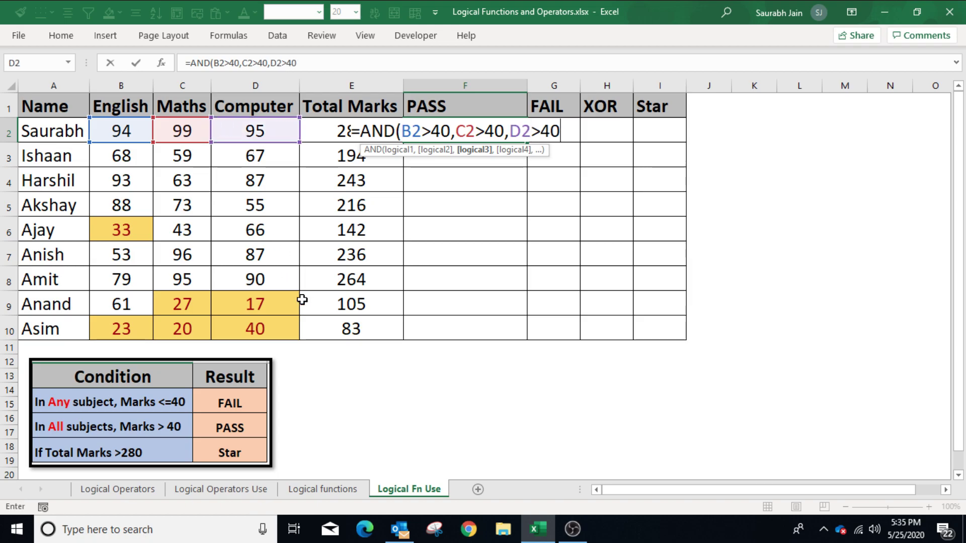
{"action": "type", "text": ")"}
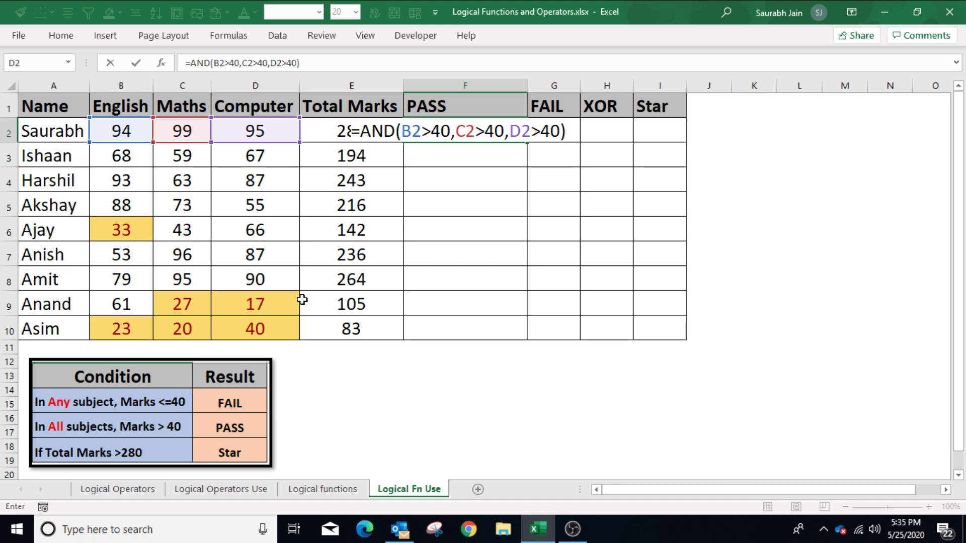
{"action": "key", "text": "Return"}
{"action": "key", "text": "Up"}
{"action": "left_click_drag", "start_coordinate": [124, 131], "coordinate": [254, 128]}
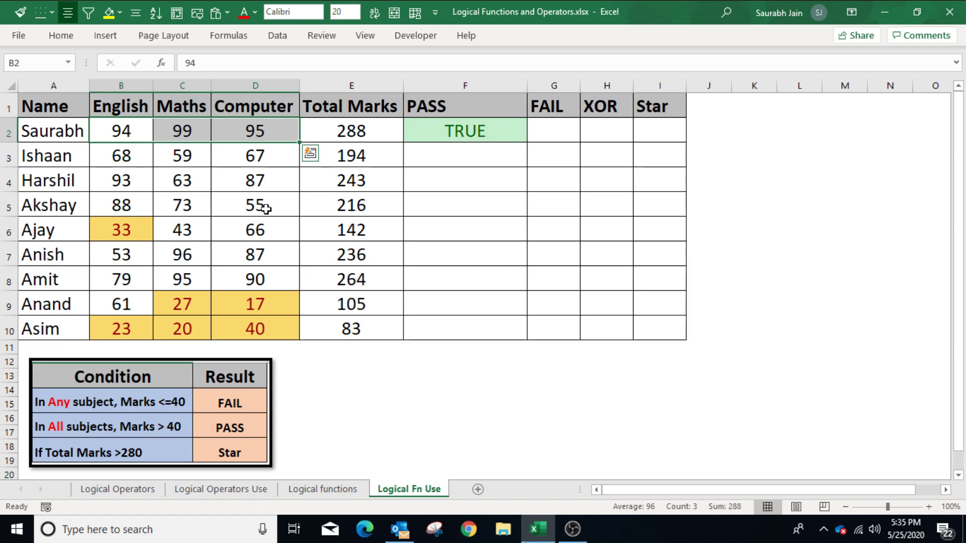
Step: Copy the AND formula from F2 to the remaining student rows, F3:F10
{"action": "left_click", "coordinate": [444, 134]}
{"action": "key", "text": "ctrl+c"}
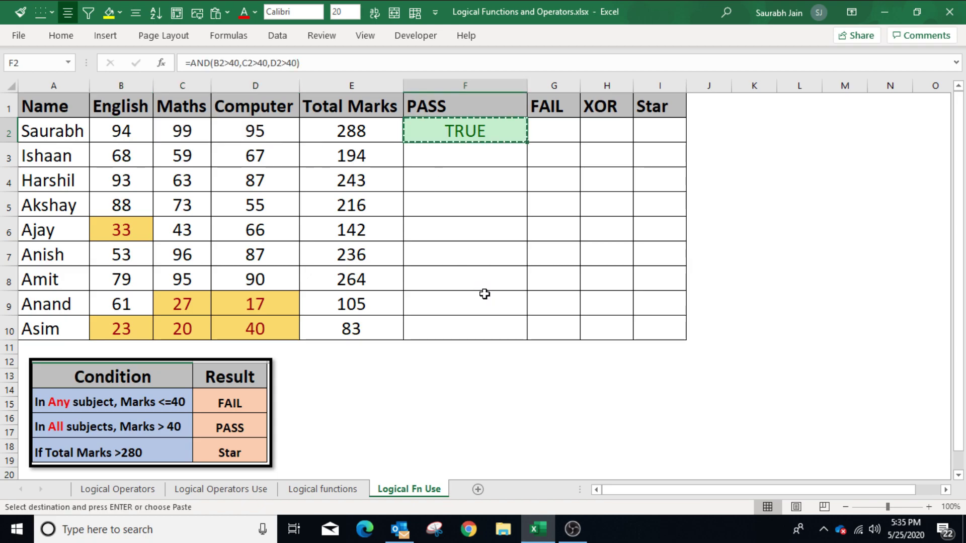
{"action": "key", "text": "Down"}
{"action": "key", "text": "shift+Down"}
{"action": "key", "text": "shift+Down"}
{"action": "key", "text": "shift+Down"}
{"action": "key", "text": "shift+Down"}
{"action": "key", "text": "shift+Down"}
{"action": "key", "text": "shift+Down"}
{"action": "key", "text": "shift+Down"}
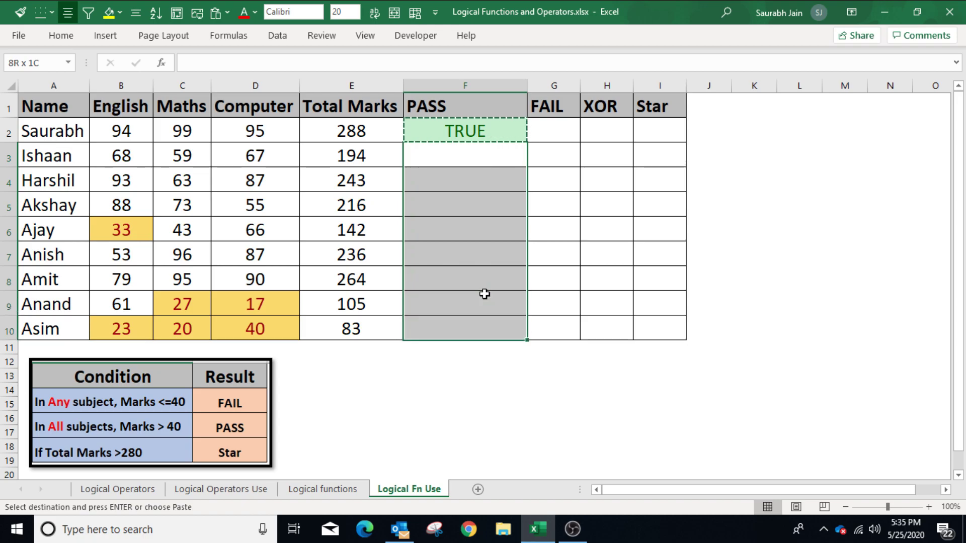
{"action": "key", "text": "Return"}
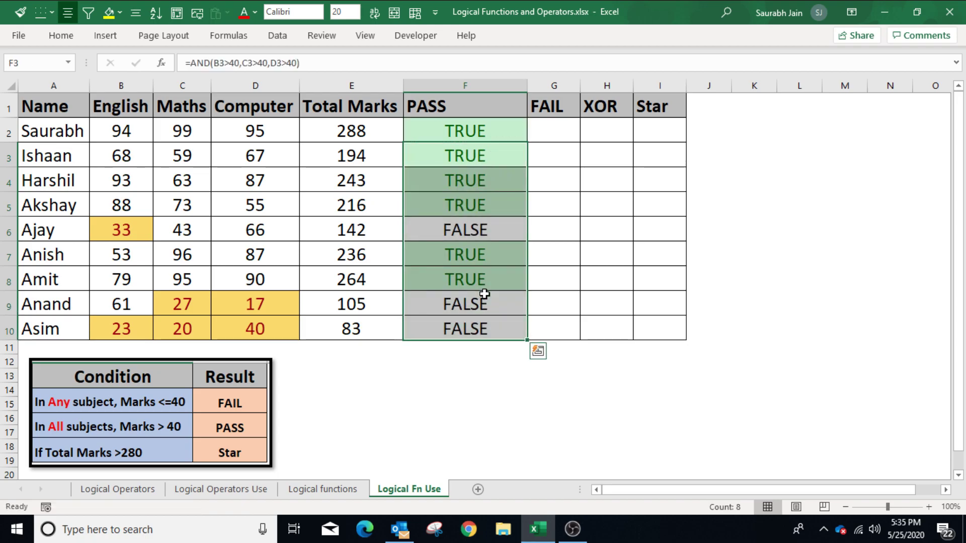
Step: Compare the PASS results in F4 and F6 with the subject marks in rows 4 and 6
{"action": "left_click", "coordinate": [477, 186]}
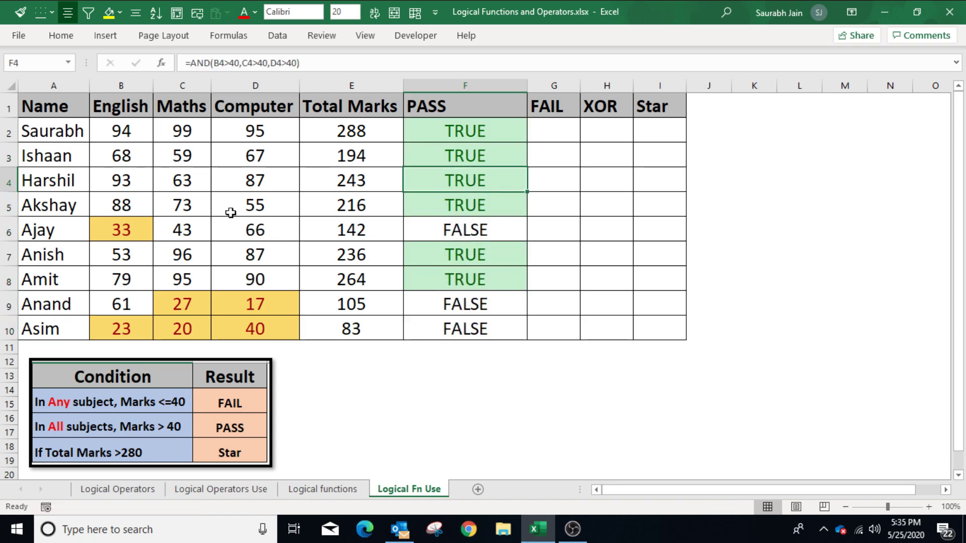
{"action": "left_click", "coordinate": [140, 187]}
{"action": "left_click", "coordinate": [182, 186]}
{"action": "left_click", "coordinate": [241, 181]}
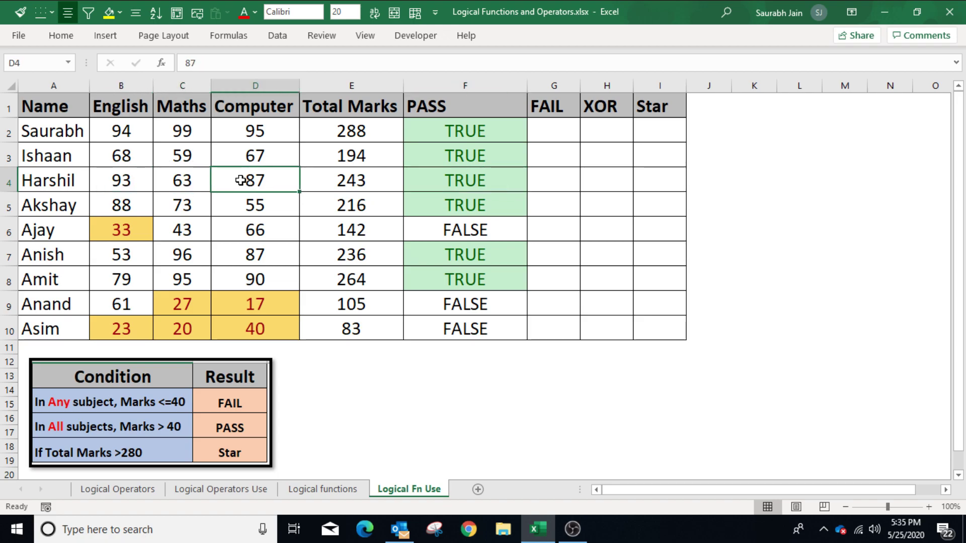
{"action": "left_click", "coordinate": [488, 231]}
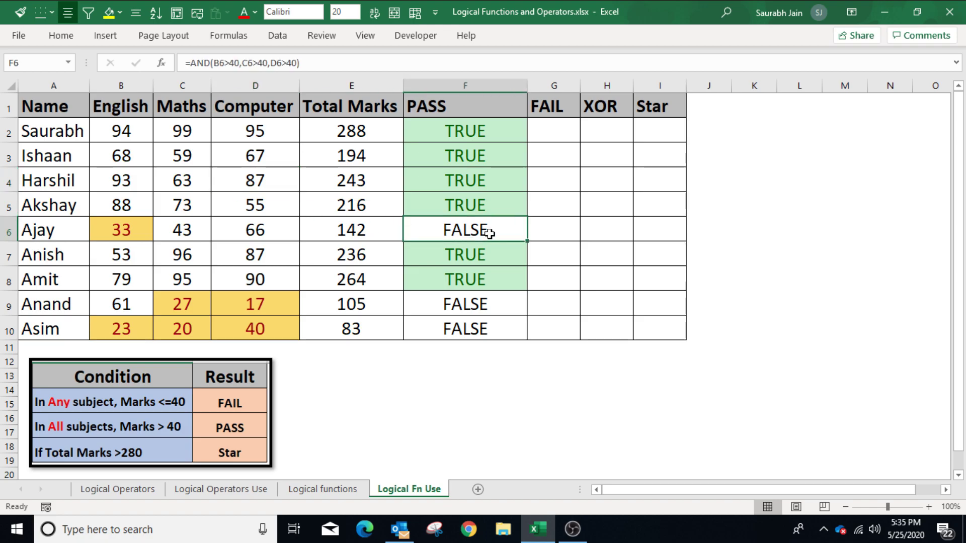
{"action": "left_click", "coordinate": [119, 236]}
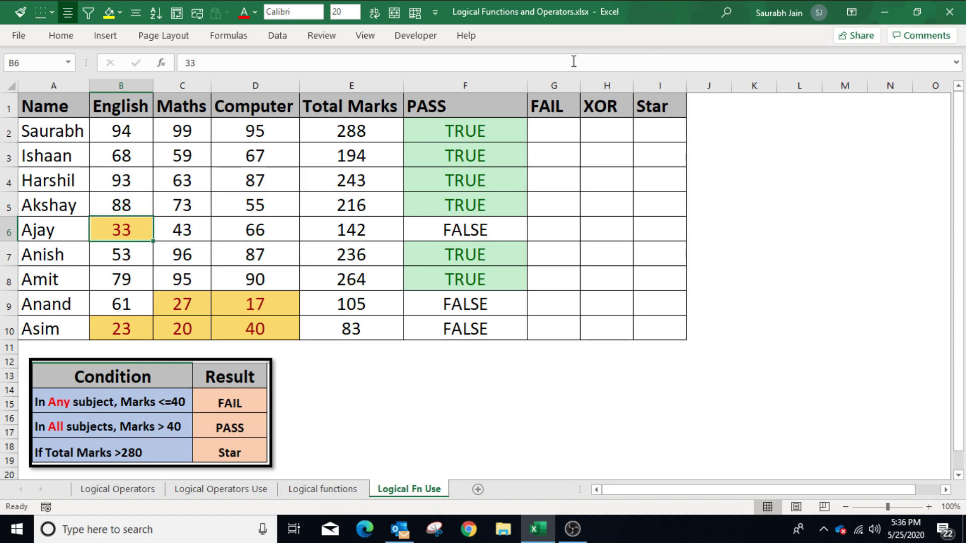
Step: Widen the FAIL column and enter =OR(B2<=40,C2<=40,D2<=40) in cell G2
{"action": "left_click_drag", "start_coordinate": [581, 86], "coordinate": [653, 86]}
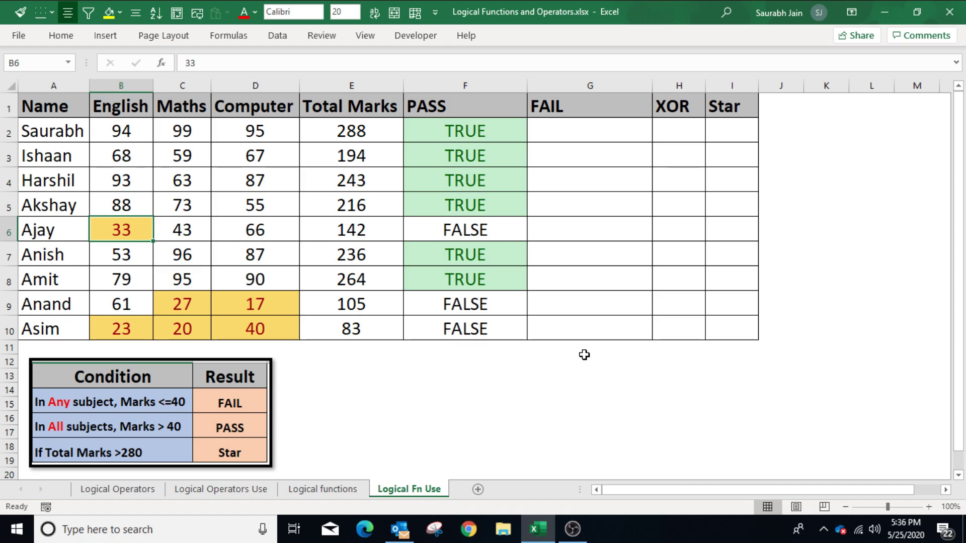
{"action": "left_click", "coordinate": [599, 133]}
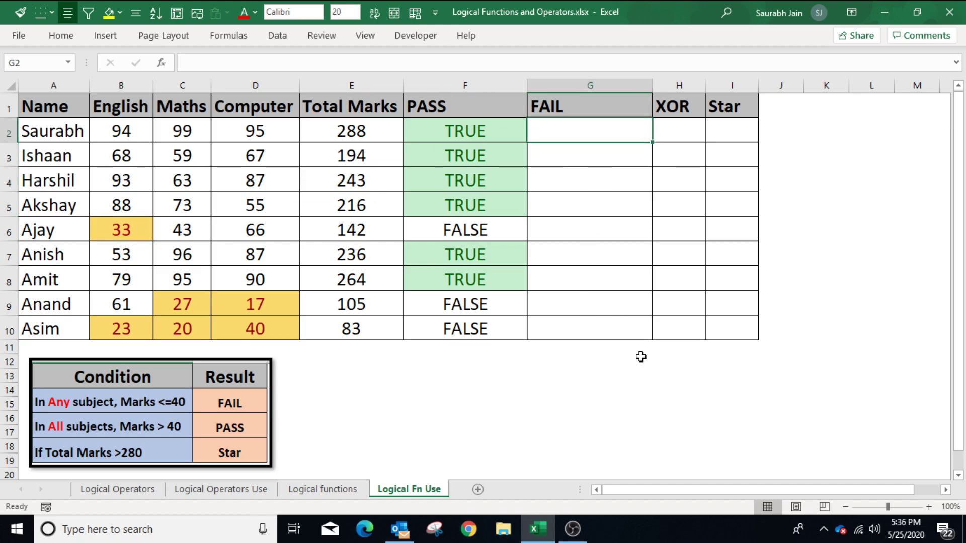
{"action": "type", "text": "=OR"}
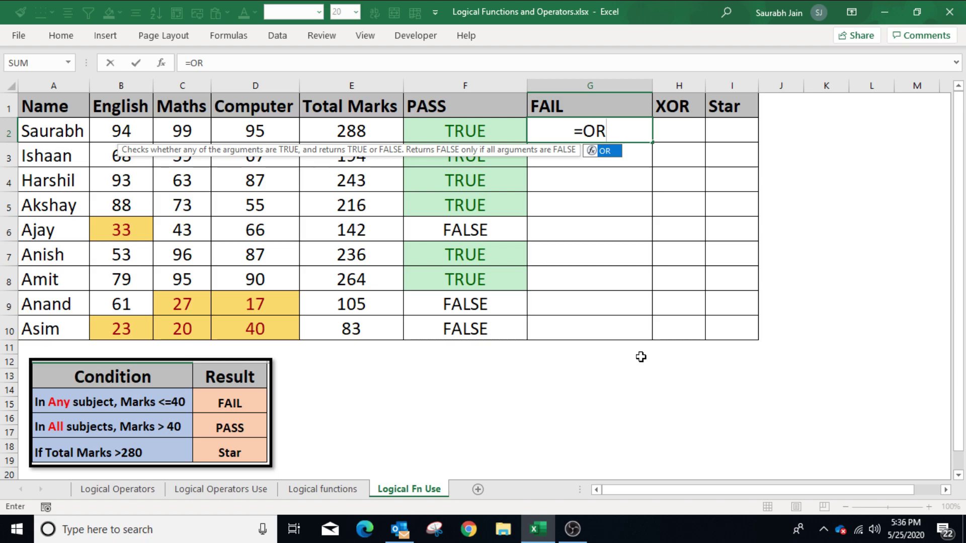
{"action": "type", "text": "("}
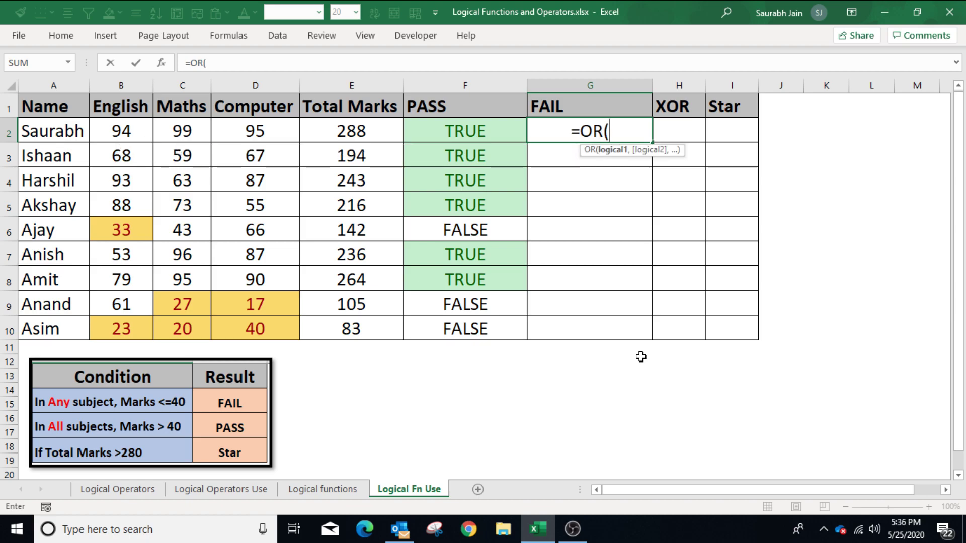
{"action": "left_click", "coordinate": [143, 135]}
{"action": "type", "text": "<"}
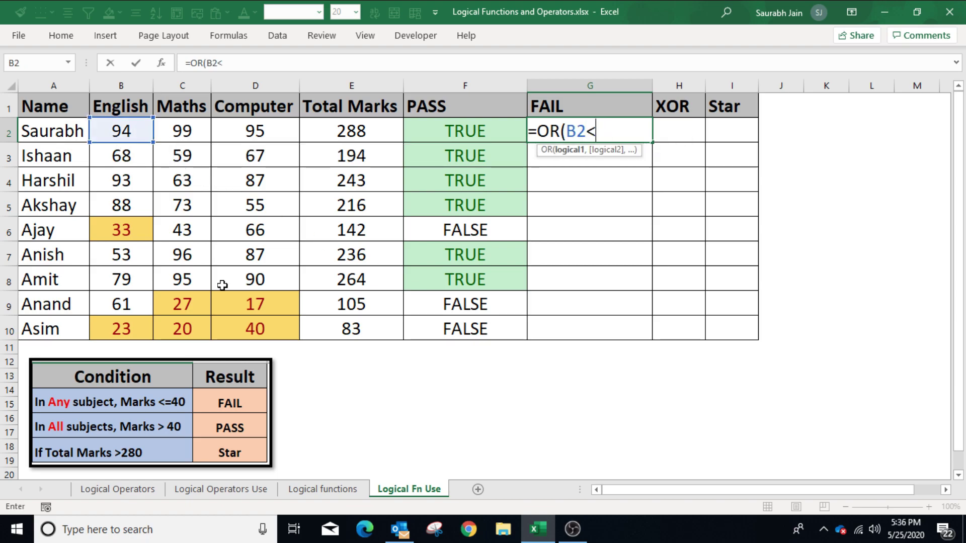
{"action": "type", "text": "="}
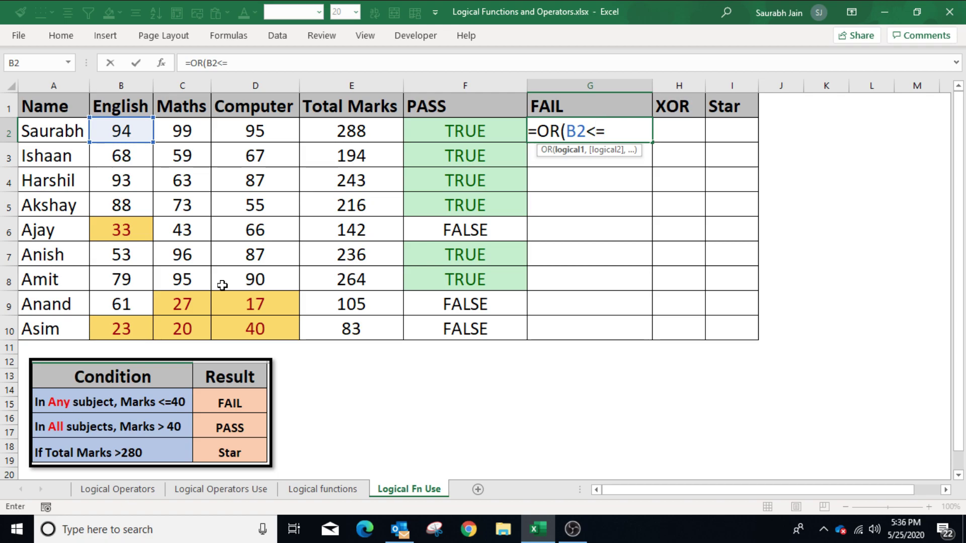
{"action": "type", "text": "40,"}
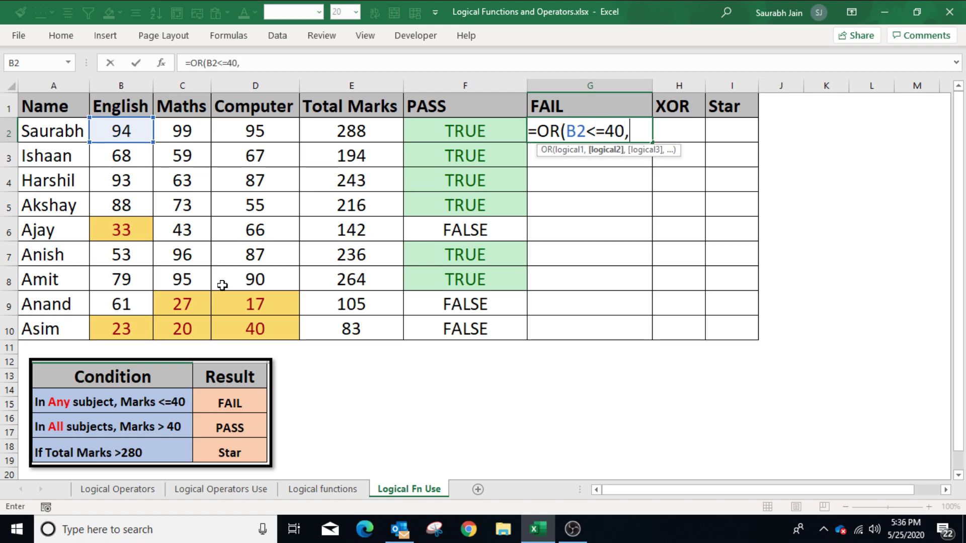
{"action": "left_click", "coordinate": [181, 132]}
{"action": "type", "text": "<=40"}
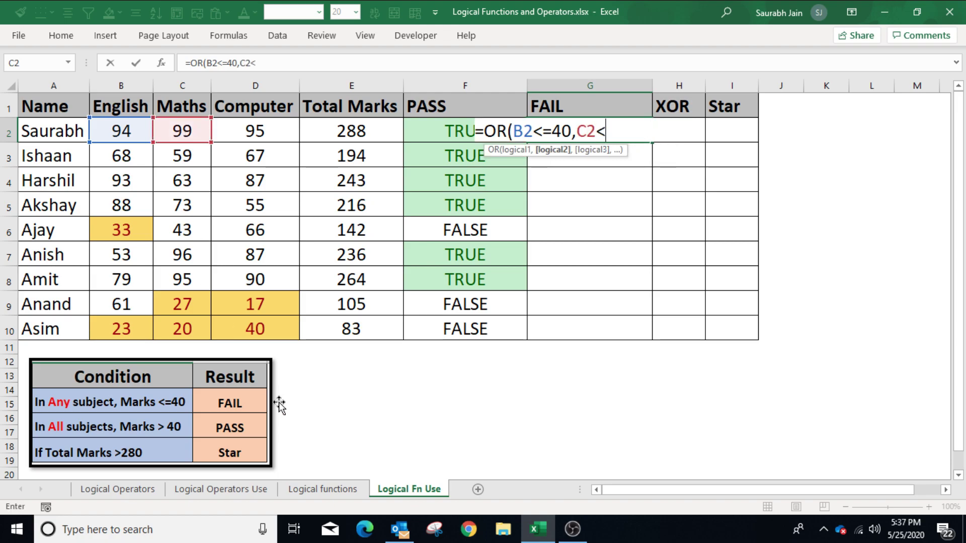
{"action": "type", "text": ","}
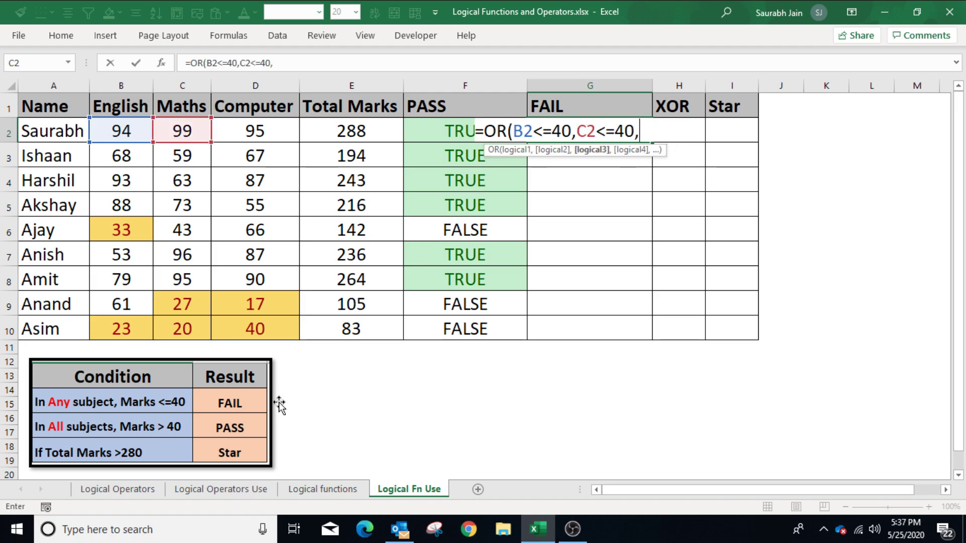
{"action": "left_click", "coordinate": [266, 133]}
{"action": "type", "text": "<=40"}
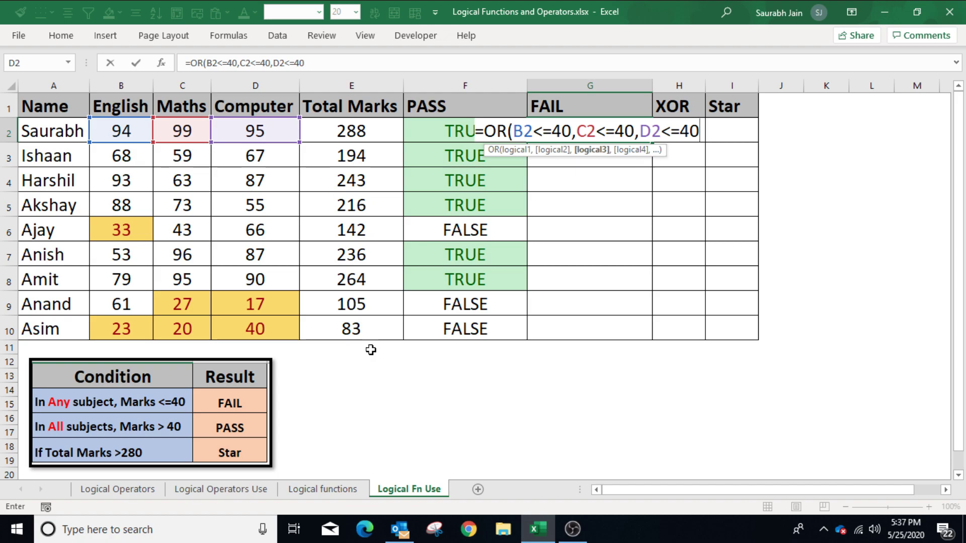
{"action": "type", "text": ")"}
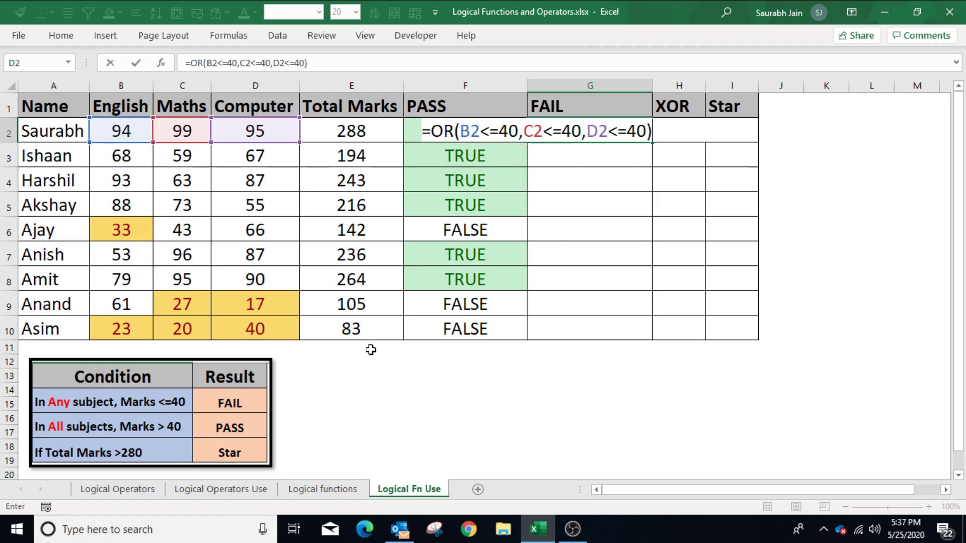
{"action": "key", "text": "ctrl+Return"}
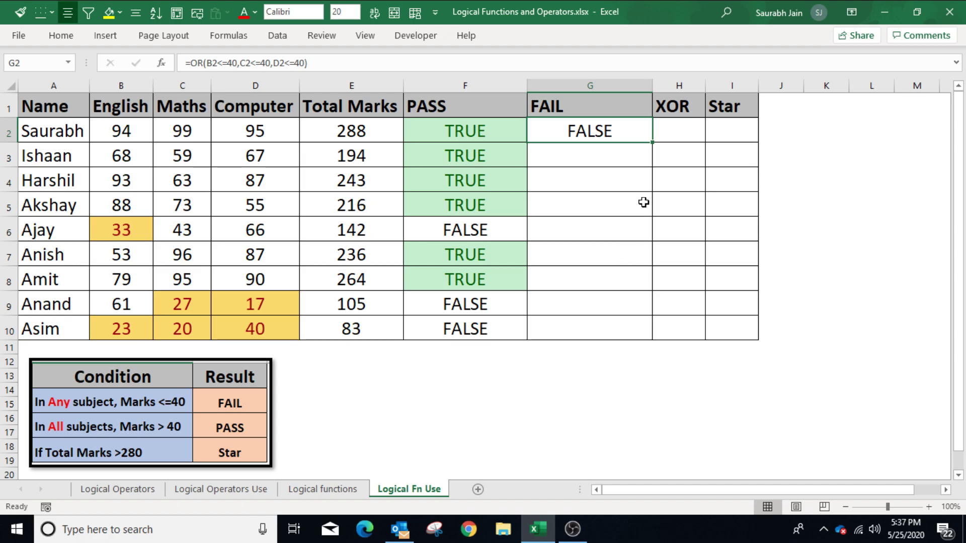
Step: Copy the OR formula from G2 to the remaining student rows, G3:G10
{"action": "key", "text": "ctrl+c"}
{"action": "key", "text": "Down"}
{"action": "key", "text": "shift+Down"}
{"action": "key", "text": "shift+Down"}
{"action": "key", "text": "shift+Down"}
{"action": "key", "text": "shift+Down"}
{"action": "key", "text": "shift+Down"}
{"action": "key", "text": "shift+Down"}
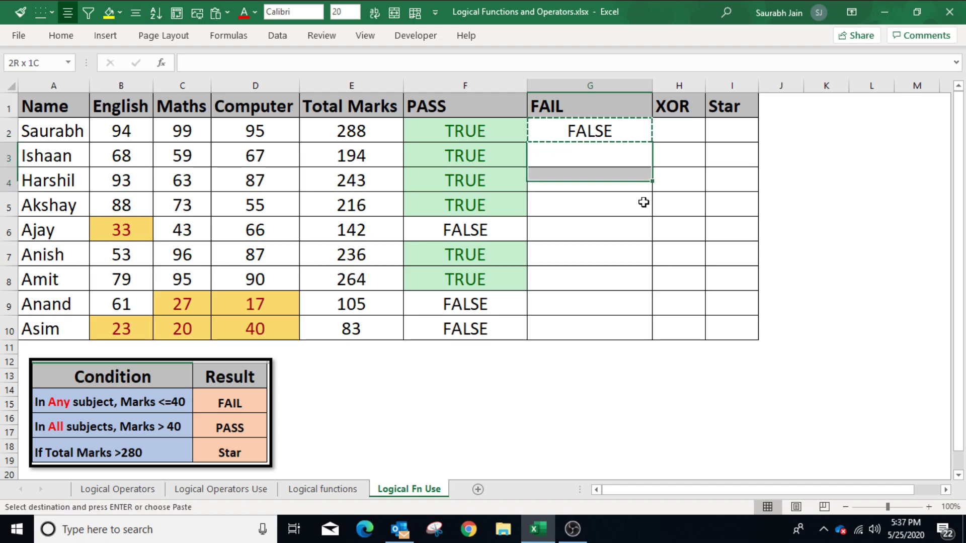
{"action": "key", "text": "shift+Down"}
{"action": "key", "text": "Return"}
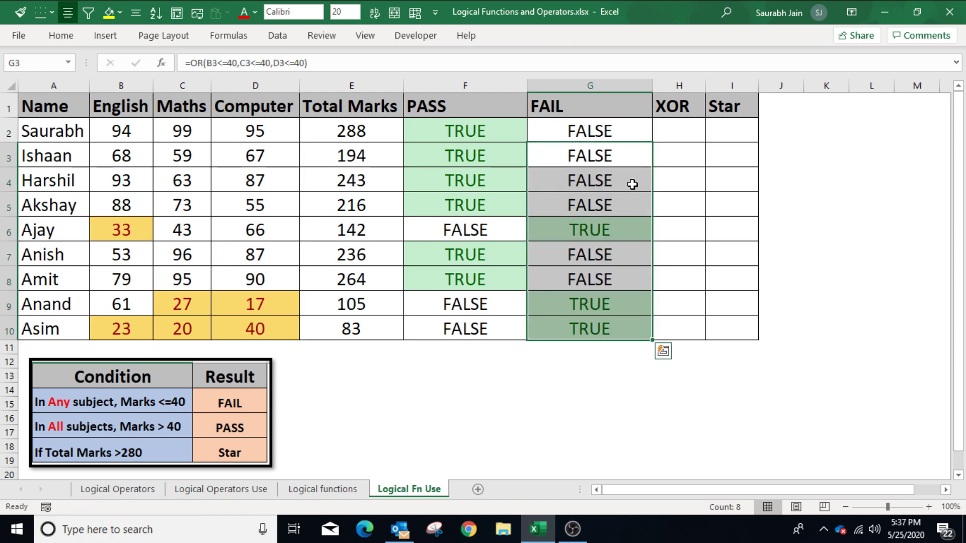
{"action": "left_click", "coordinate": [622, 229]}
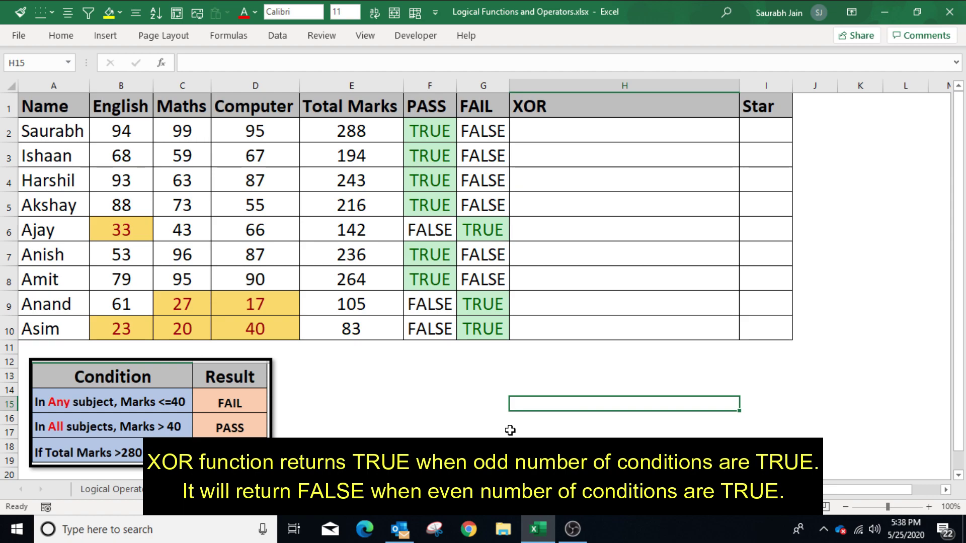
Step: Enter =XOR(B2<=40,C2<=40,D2<=40) in cell H2 of the XOR column
{"action": "left_click", "coordinate": [556, 143]}
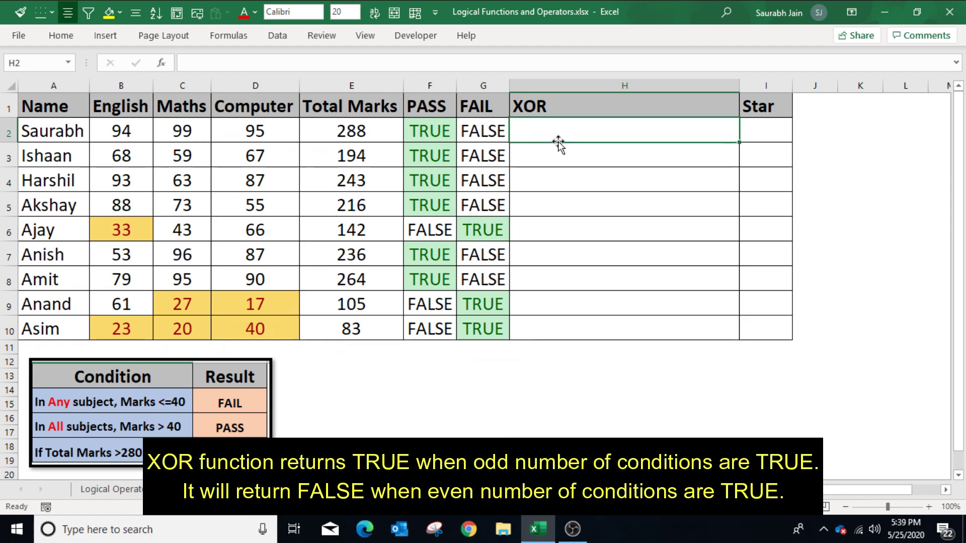
{"action": "type", "text": "="}
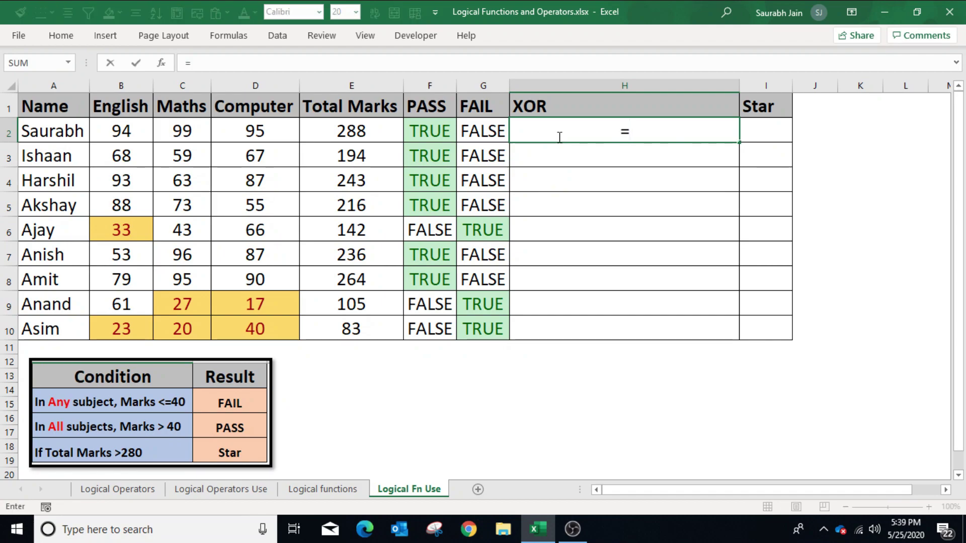
{"action": "type", "text": "XOR("}
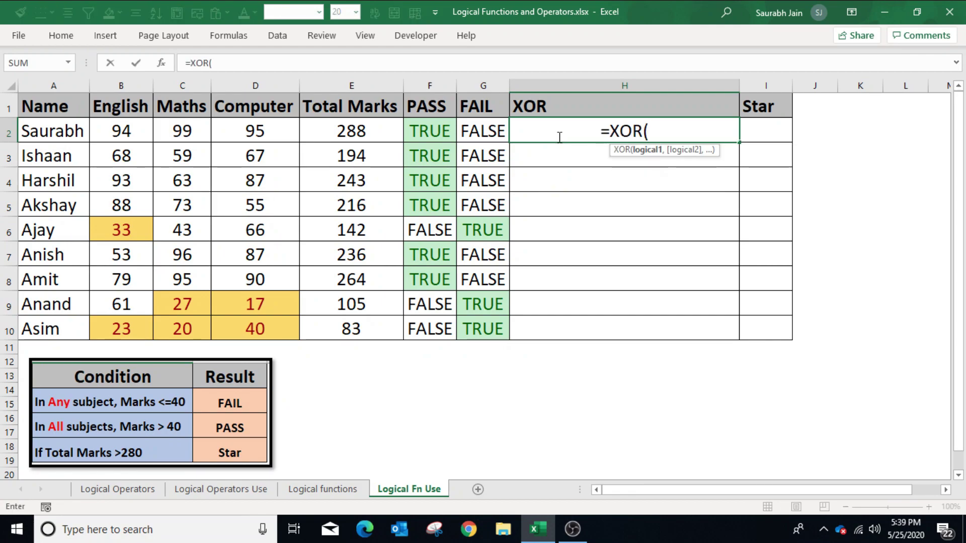
{"action": "left_click", "coordinate": [137, 132]}
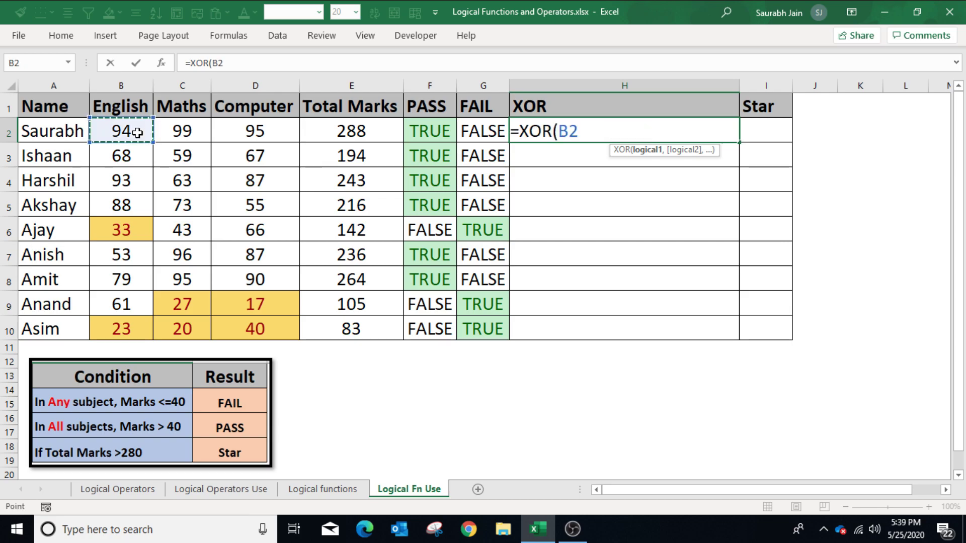
{"action": "type", "text": "<=40,"}
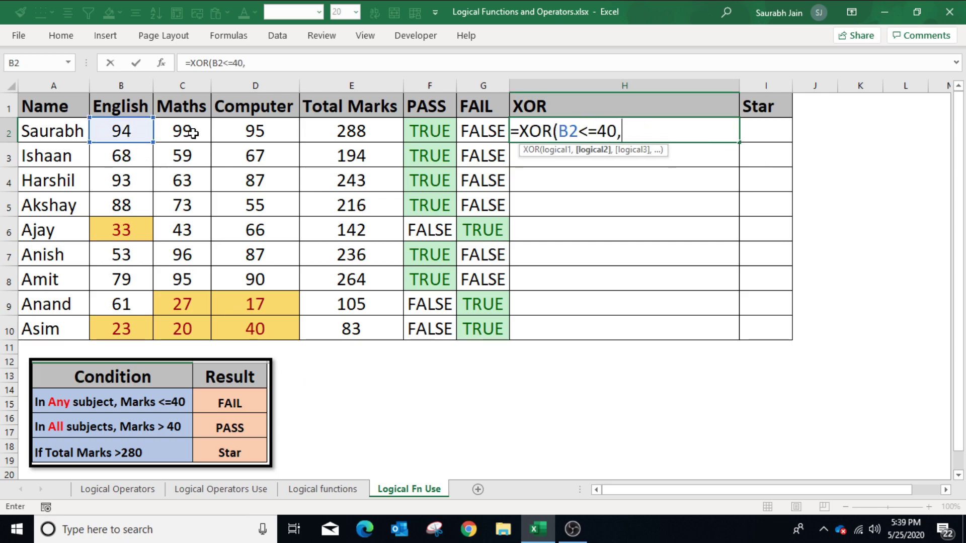
{"action": "left_click", "coordinate": [193, 133]}
{"action": "type", "text": "<=40,"}
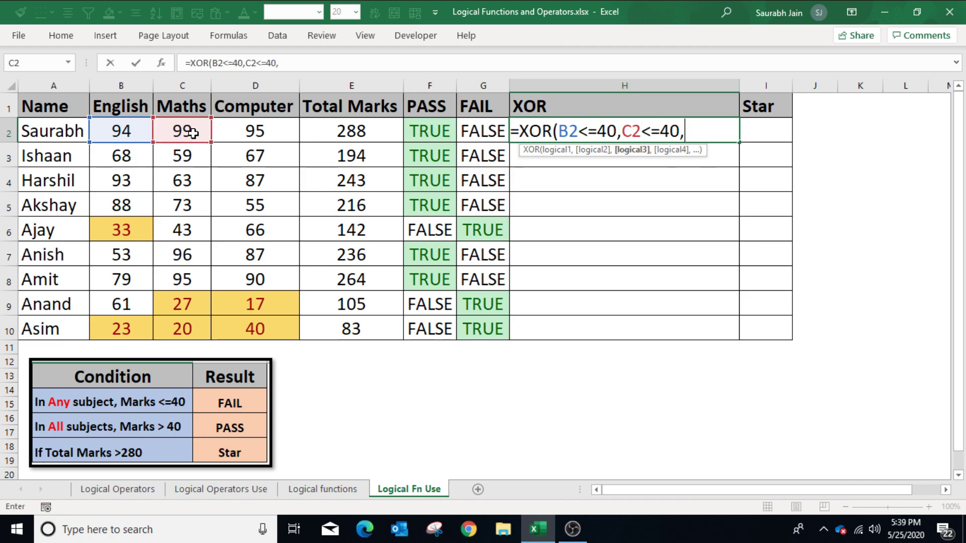
{"action": "left_click", "coordinate": [255, 132]}
{"action": "type", "text": "<=40"}
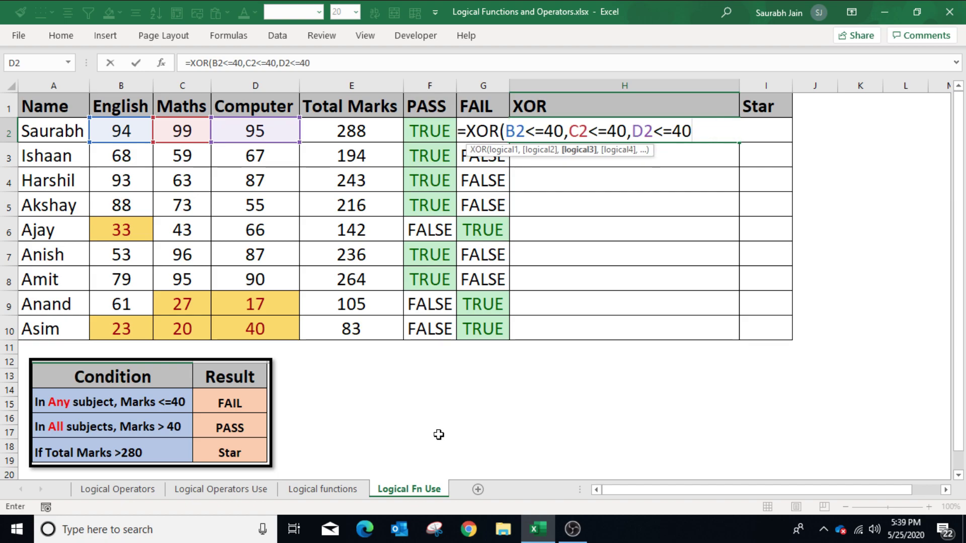
{"action": "type", "text": ")"}
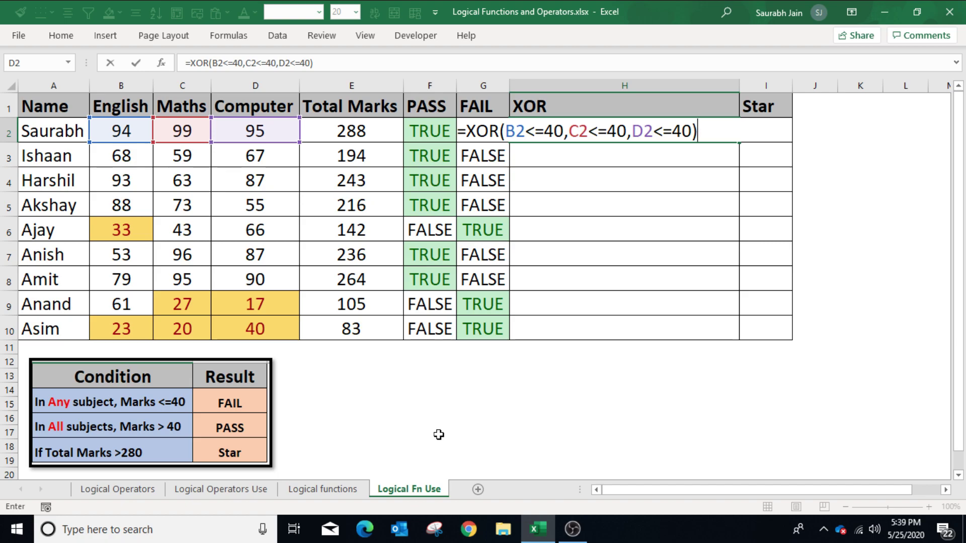
{"action": "key", "text": "Return"}
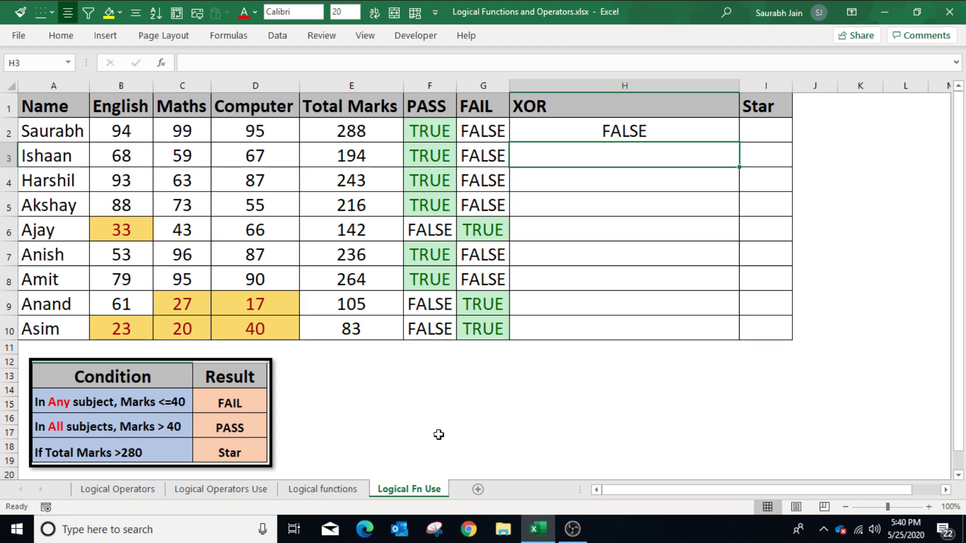
Step: Copy the XOR formula from H2 to the remaining student rows, H3:H10
{"action": "key", "text": "Up"}
{"action": "key", "text": "ctrl+c"}
{"action": "key", "text": "Down"}
{"action": "key", "text": "shift+Down"}
{"action": "key", "text": "shift+Down"}
{"action": "key", "text": "shift+Down"}
{"action": "key", "text": "shift+Down"}
{"action": "key", "text": "shift+Down"}
{"action": "key", "text": "shift+Down"}
{"action": "key", "text": "shift+Down"}
{"action": "key", "text": "Return"}
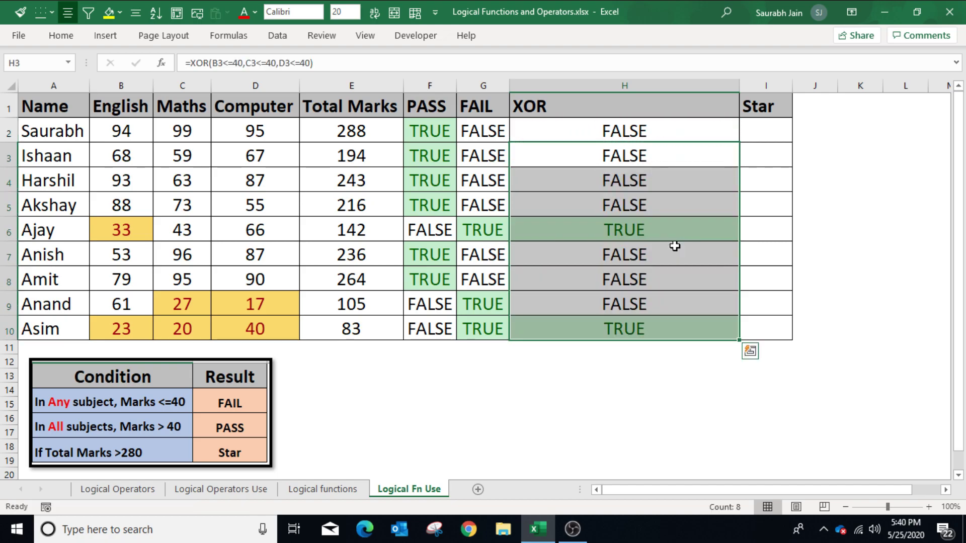
Step: Compare the XOR results in rows 6 and 10 with the subject marks in those rows
{"action": "left_click", "coordinate": [658, 225]}
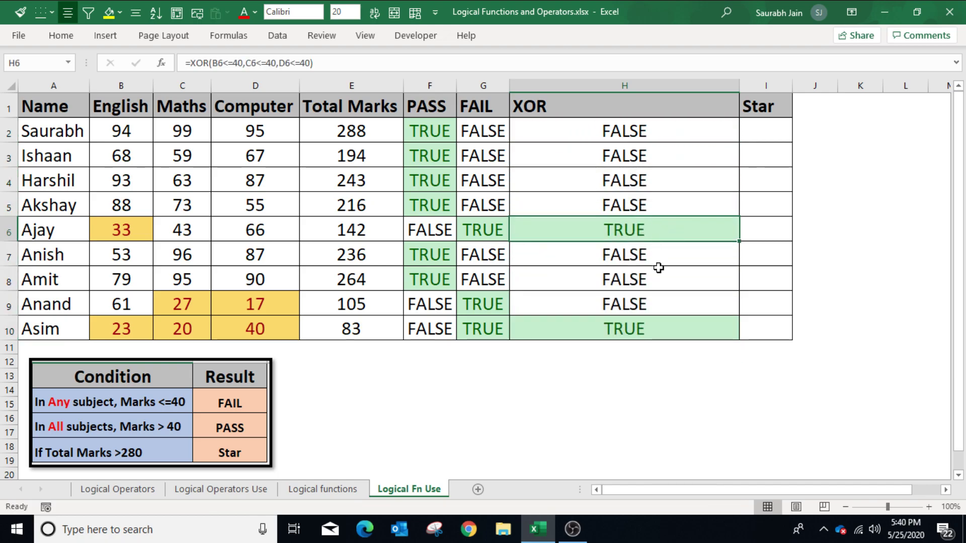
{"action": "left_click", "coordinate": [128, 230]}
{"action": "left_click_drag", "start_coordinate": [143, 330], "coordinate": [241, 330]}
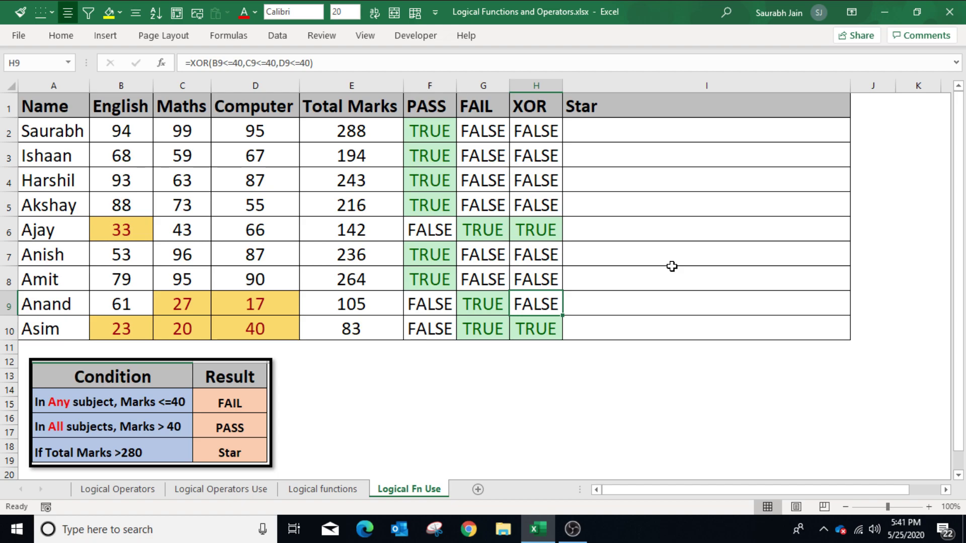
Step: Enter =NOT(E2<=280) in cell I2 of the Star column
{"action": "left_click", "coordinate": [654, 134]}
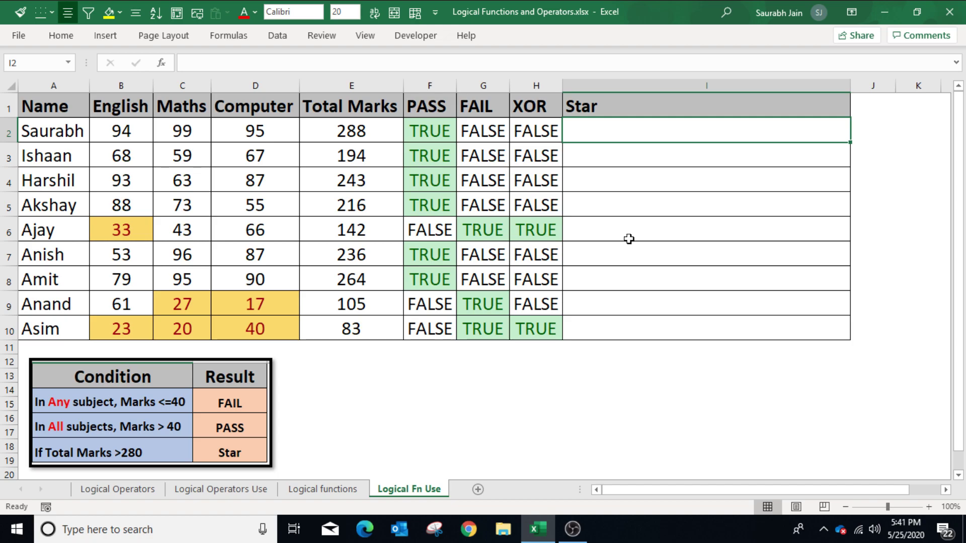
{"action": "type", "text": "=NOT"}
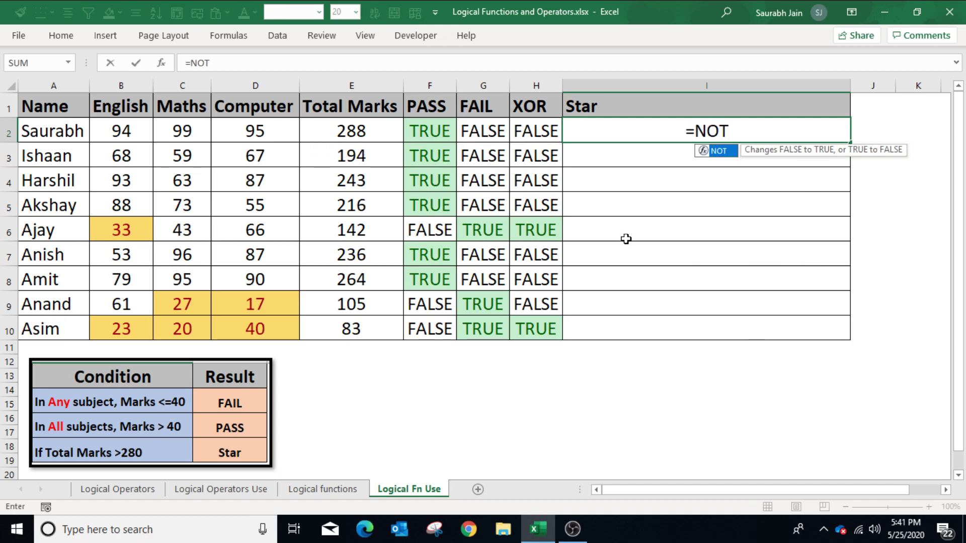
{"action": "type", "text": "("}
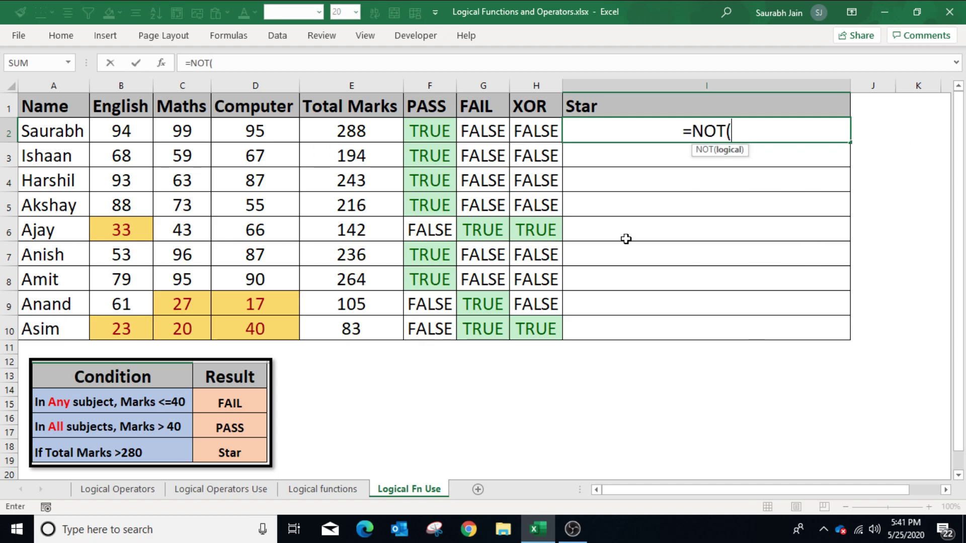
{"action": "left_click", "coordinate": [373, 130]}
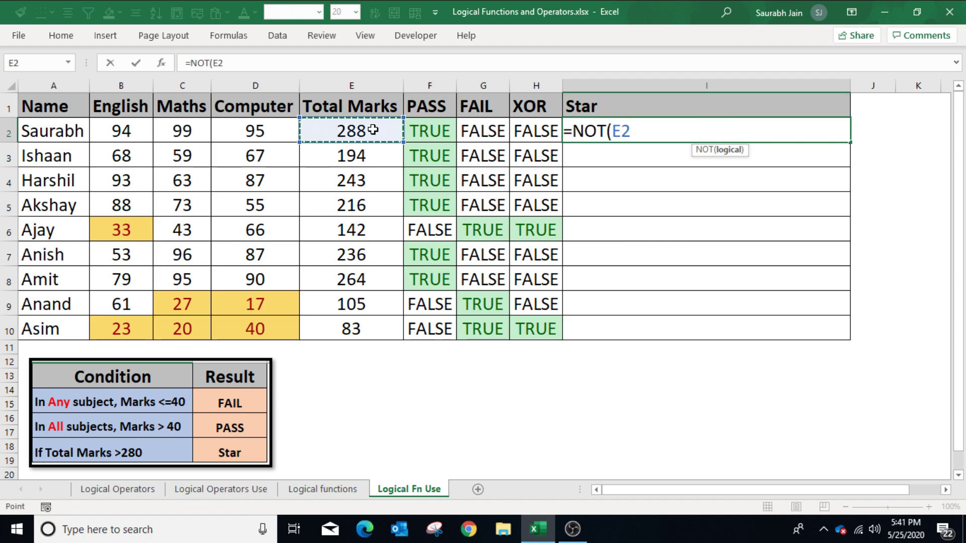
{"action": "type", "text": "<"}
{"action": "type", "text": "=280)"}
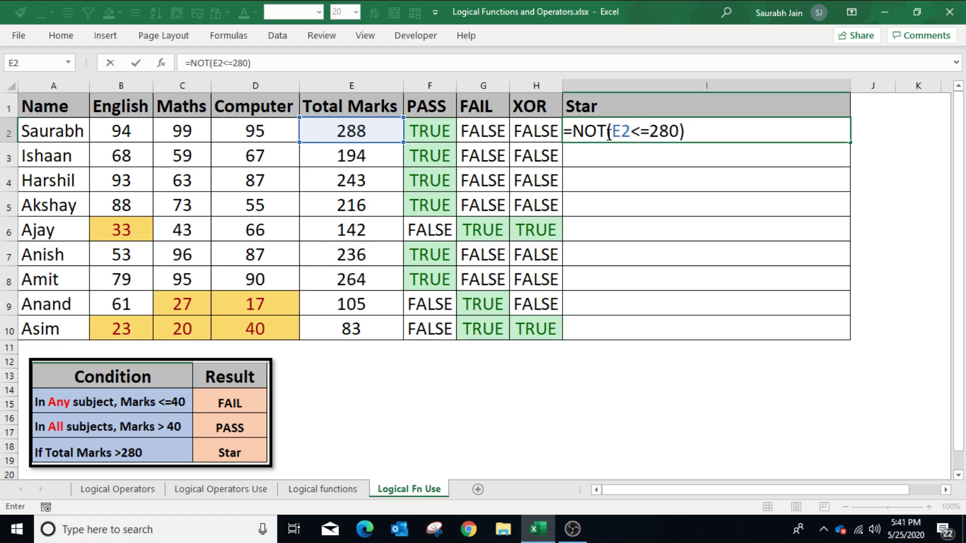
{"action": "key", "text": "Return"}
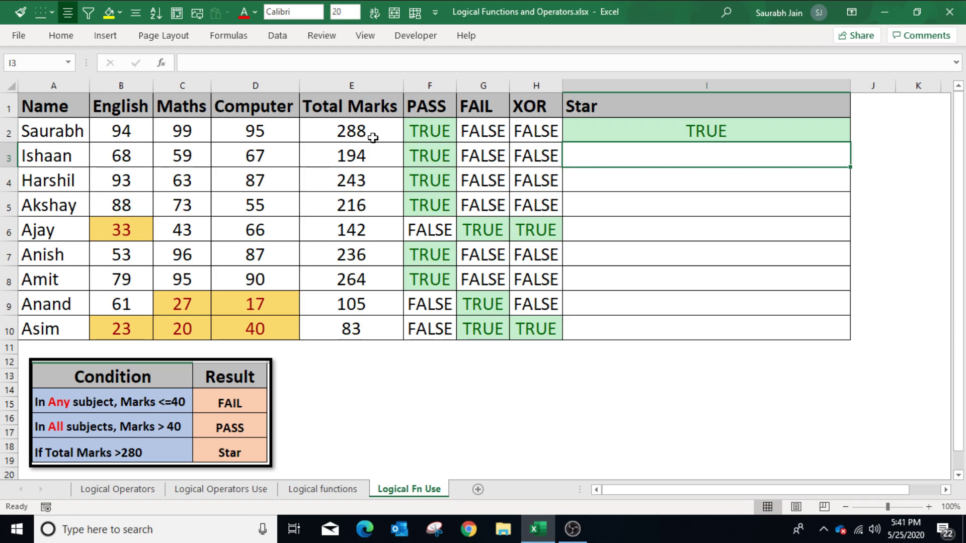
Step: Copy the NOT formula from I2 to the remaining student rows, I3:I10
{"action": "left_click", "coordinate": [621, 130]}
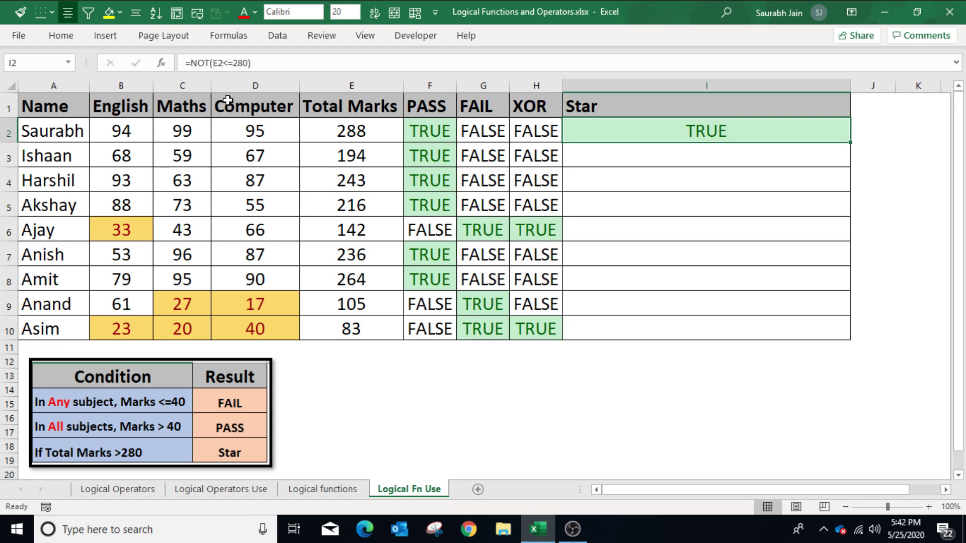
{"action": "key", "text": "ctrl+c"}
{"action": "left_click", "coordinate": [824, 147]}
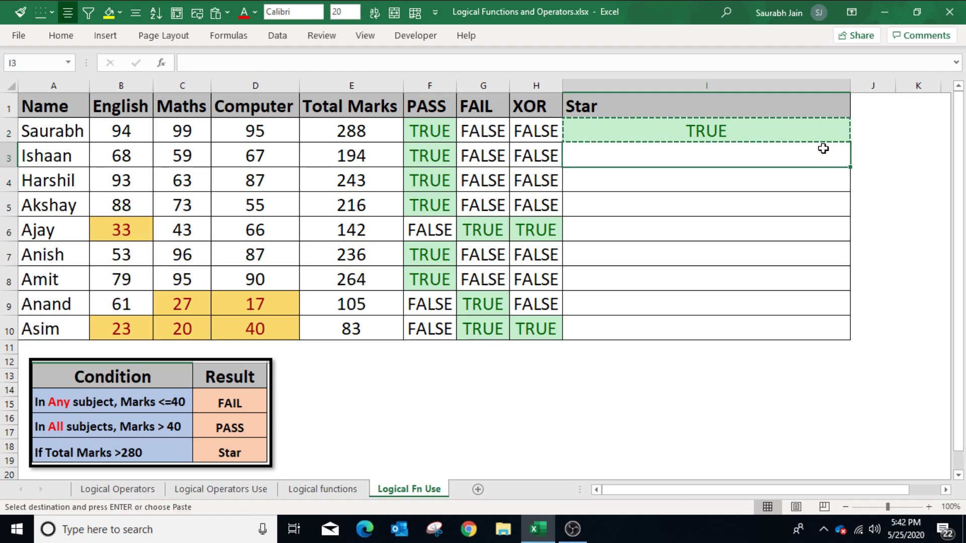
{"action": "key", "text": "ctrl+shift+Down"}
{"action": "key", "text": "Return"}
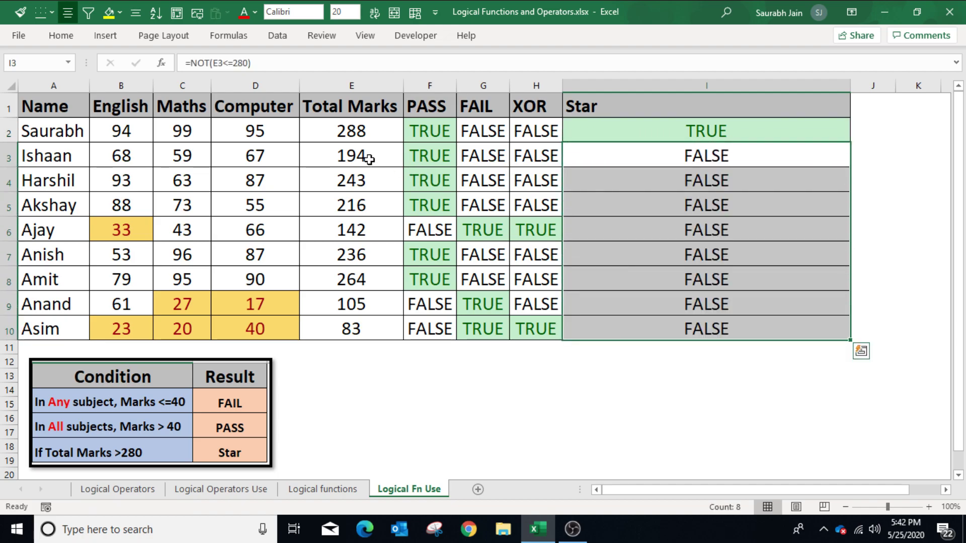
{"action": "key", "text": "Escape"}
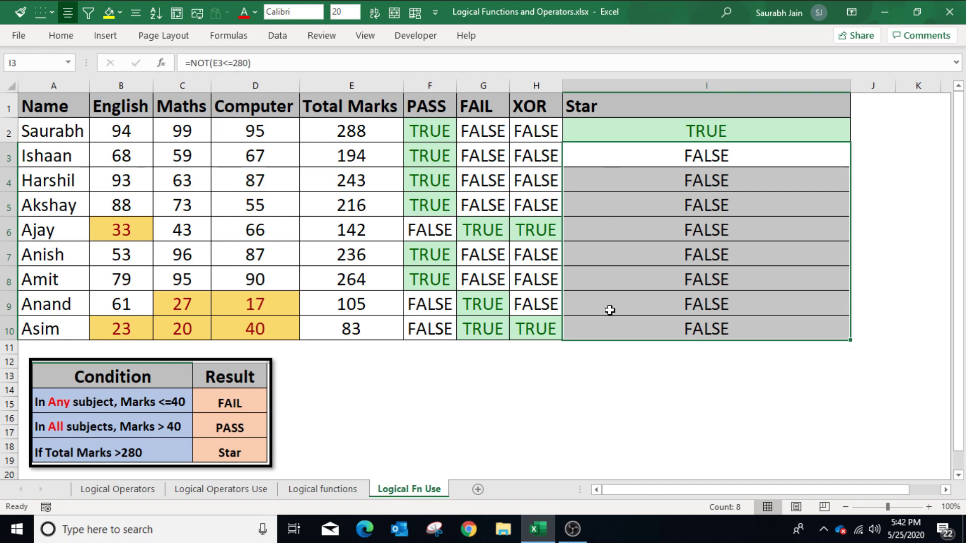
{"action": "left_click", "coordinate": [527, 318]}
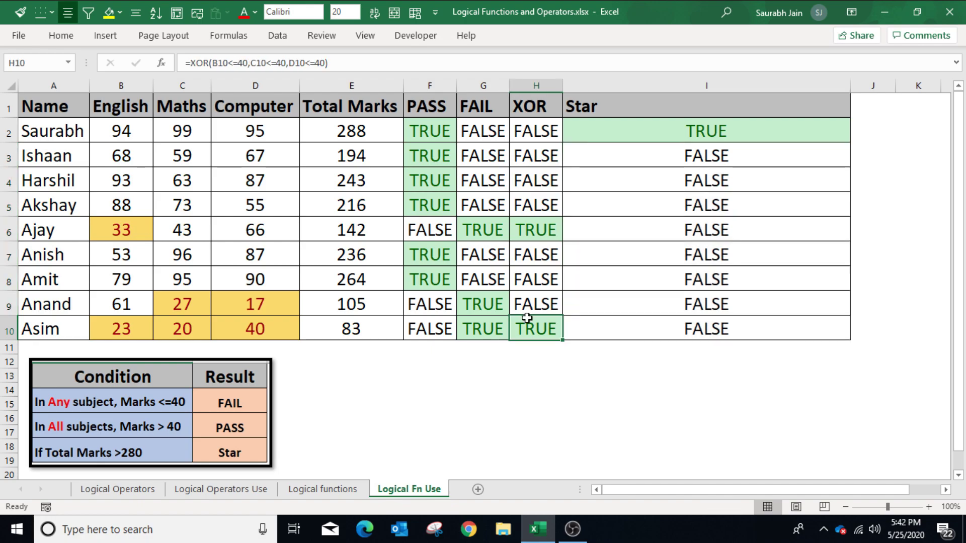